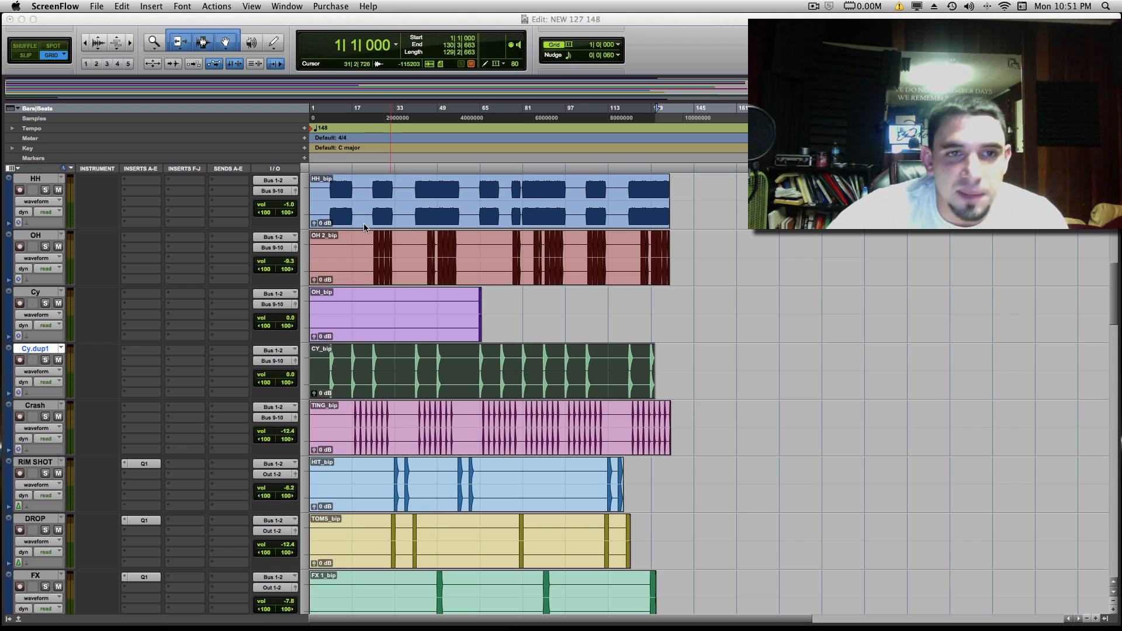
Look through the session's drum tracks, from the 808 and kick down to the cymbals and effects.
{"action": "scroll", "coordinate": [380, 219], "scroll_direction": "up", "scroll_amount": 6}
{"action": "scroll", "coordinate": [395, 212], "scroll_direction": "down", "scroll_amount": 1}
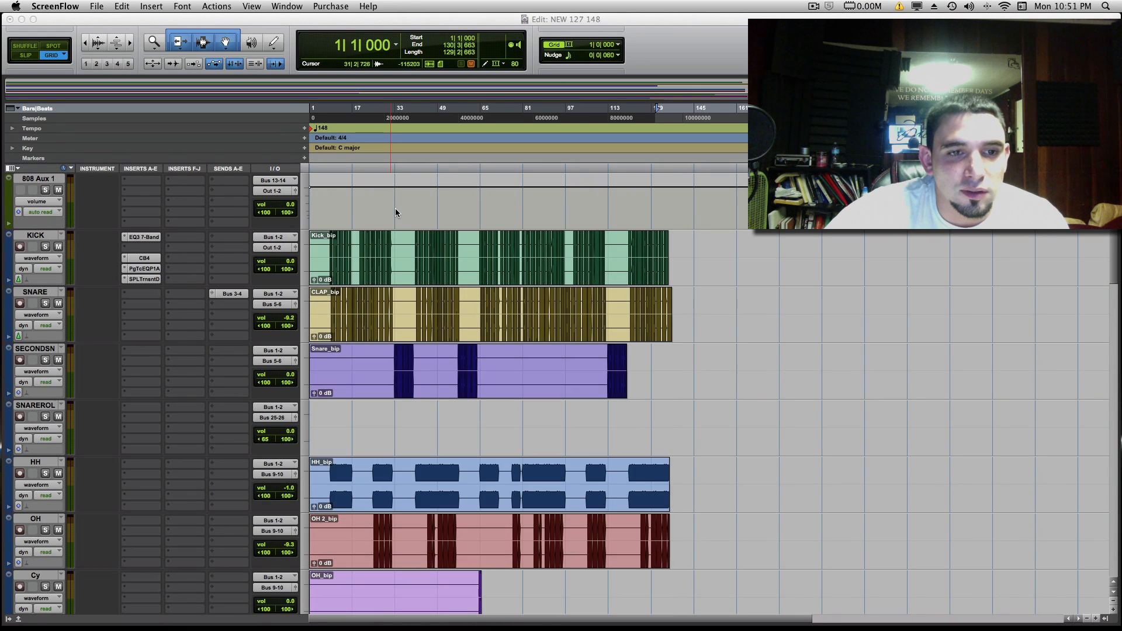
{"action": "scroll", "coordinate": [395, 212], "scroll_direction": "down", "scroll_amount": 2}
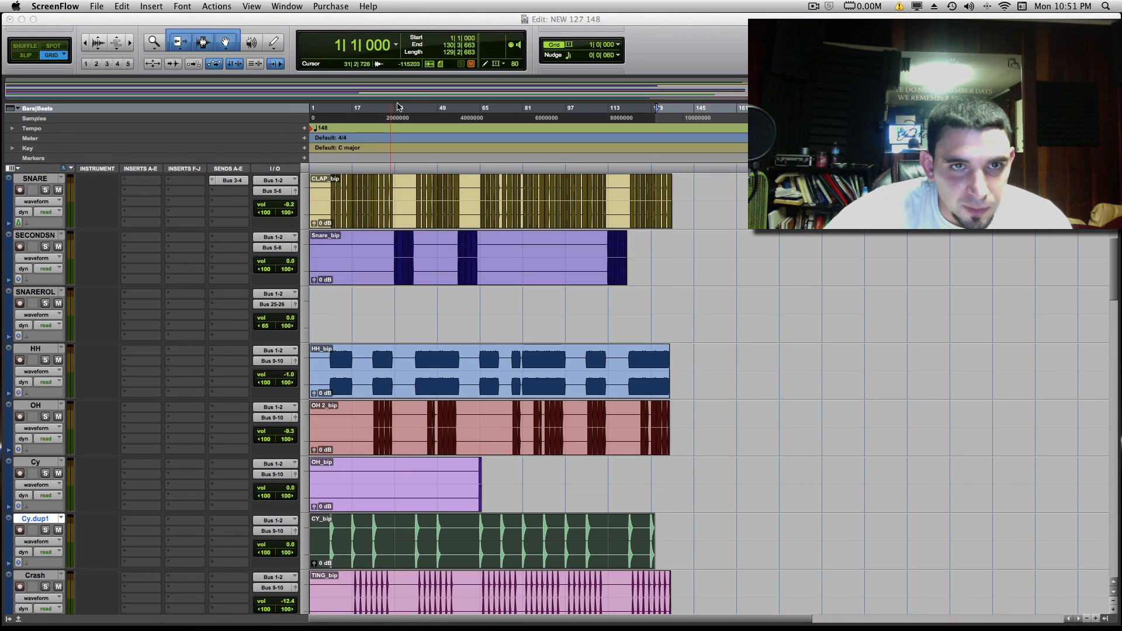
{"action": "left_click", "coordinate": [358, 115]}
{"action": "scroll", "coordinate": [397, 456], "scroll_direction": "up", "scroll_amount": 4}
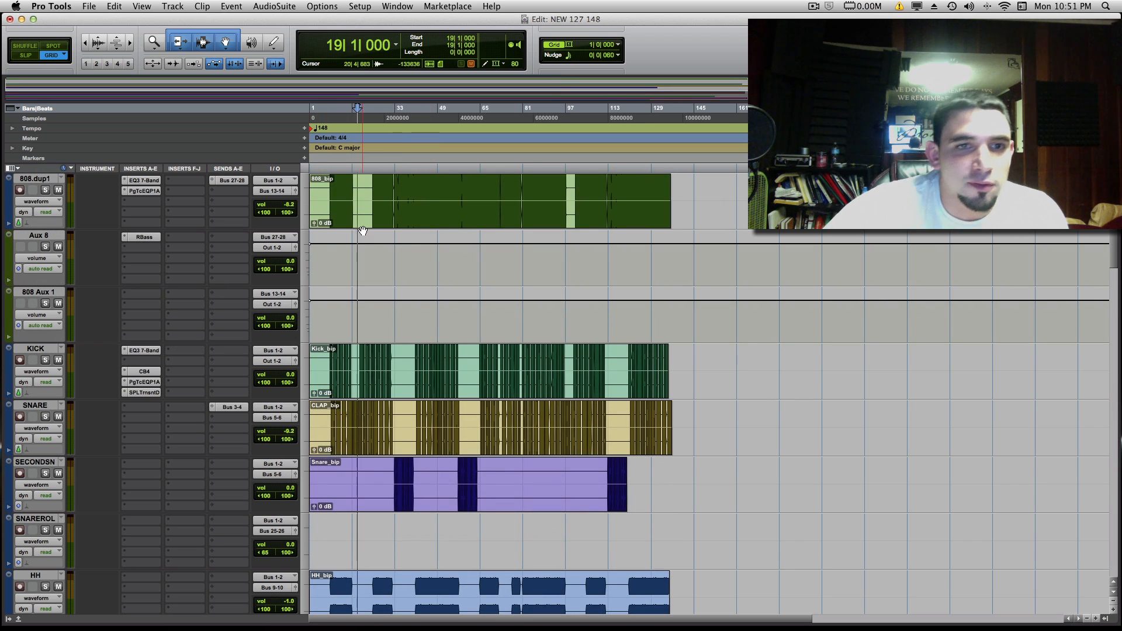
{"action": "scroll", "coordinate": [402, 264], "scroll_direction": "down", "scroll_amount": 2}
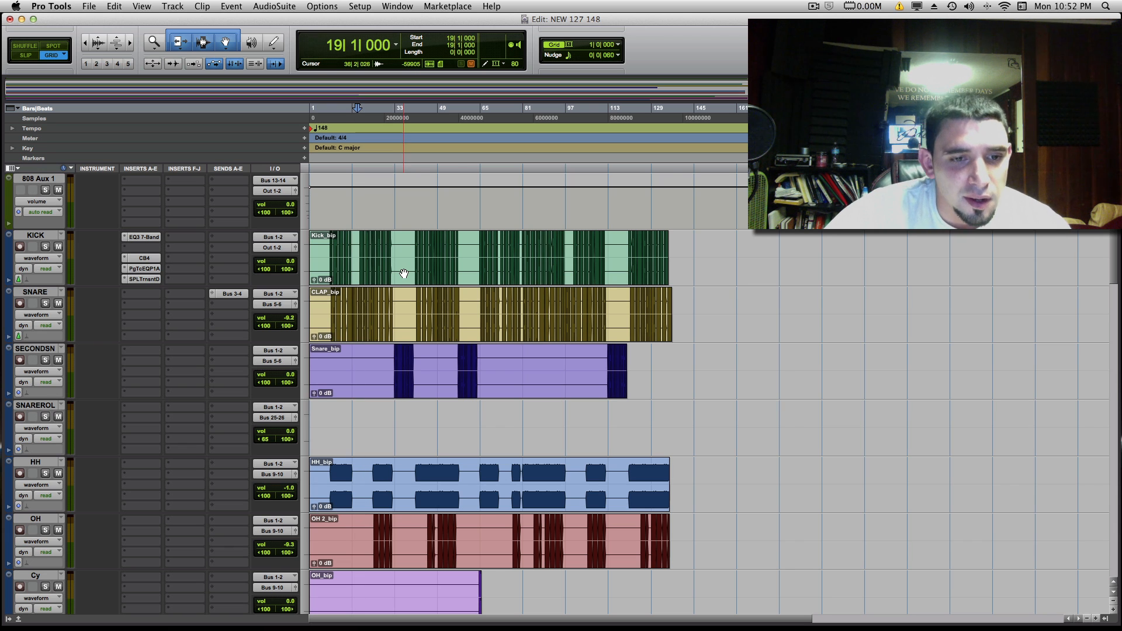
{"action": "scroll", "coordinate": [404, 273], "scroll_direction": "down", "scroll_amount": 2}
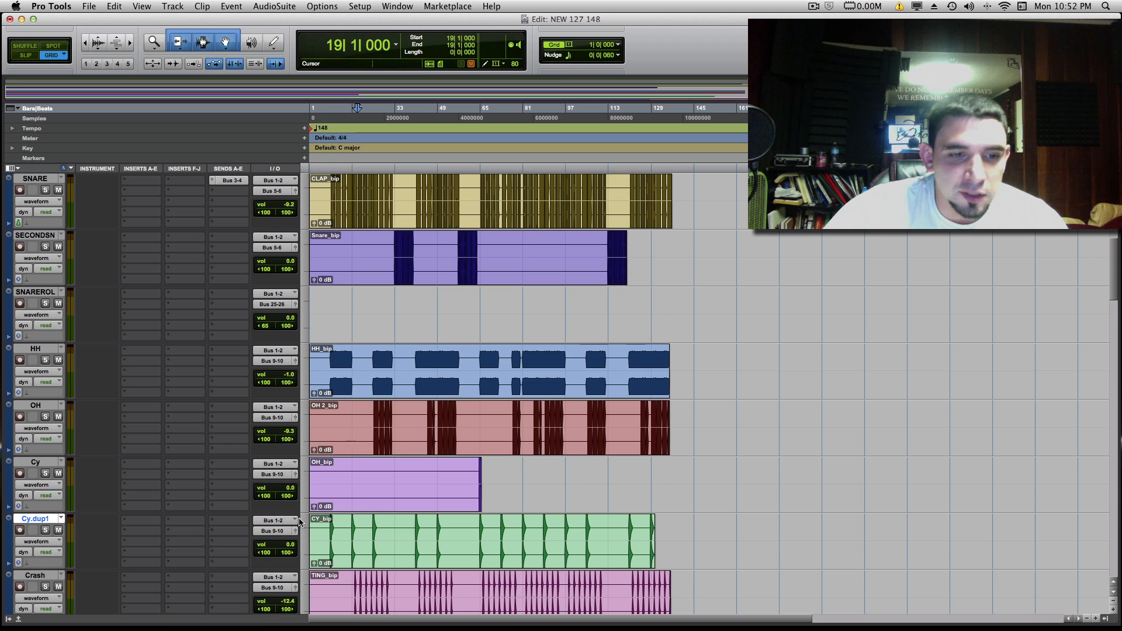
Set the left pan of the Cy.dup1 track to 70 and place the cursor at bar 13.
{"action": "scroll", "coordinate": [289, 526], "scroll_direction": "down", "scroll_amount": 3}
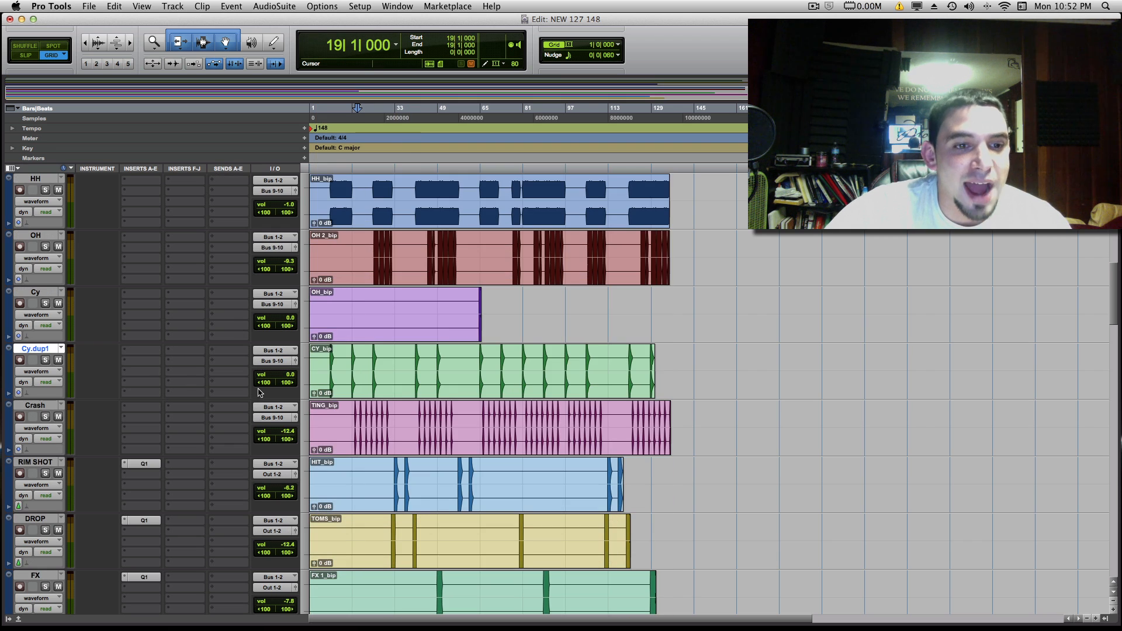
{"action": "left_click", "coordinate": [260, 384]}
{"action": "left_click_drag", "start_coordinate": [268, 385], "coordinate": [270, 386]}
{"action": "left_click", "coordinate": [341, 246]}
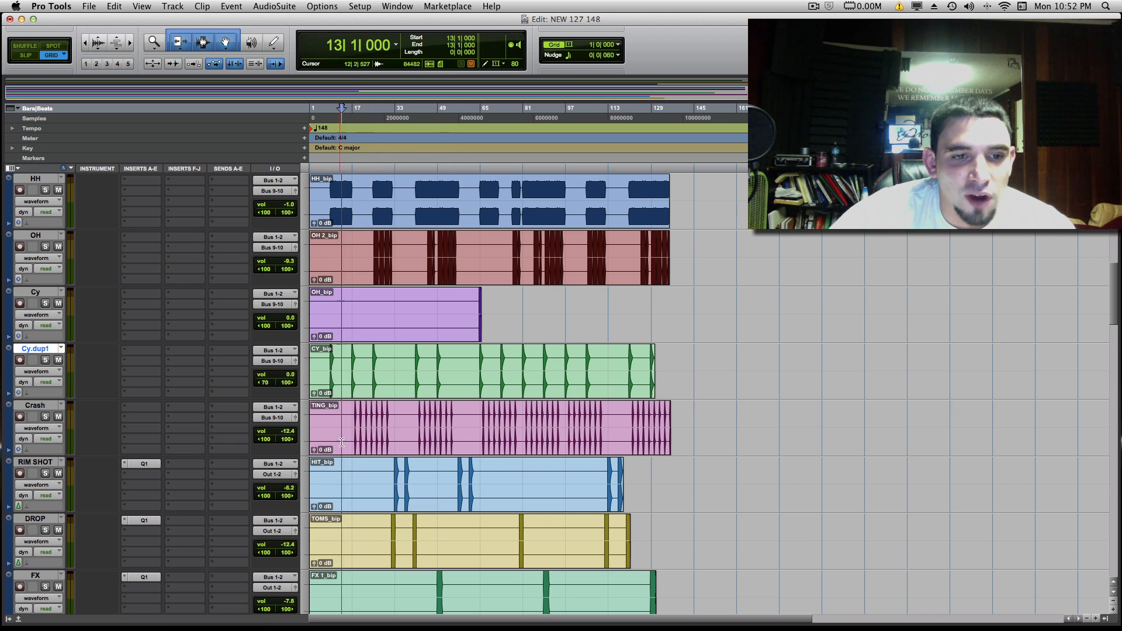
While playing from bar 21, set the Crash track's left pan to 49 and the OH track's right pan to 35.
{"action": "scroll", "coordinate": [387, 434], "scroll_direction": "down", "scroll_amount": 1}
{"action": "scroll", "coordinate": [387, 434], "scroll_direction": "down", "scroll_amount": 1}
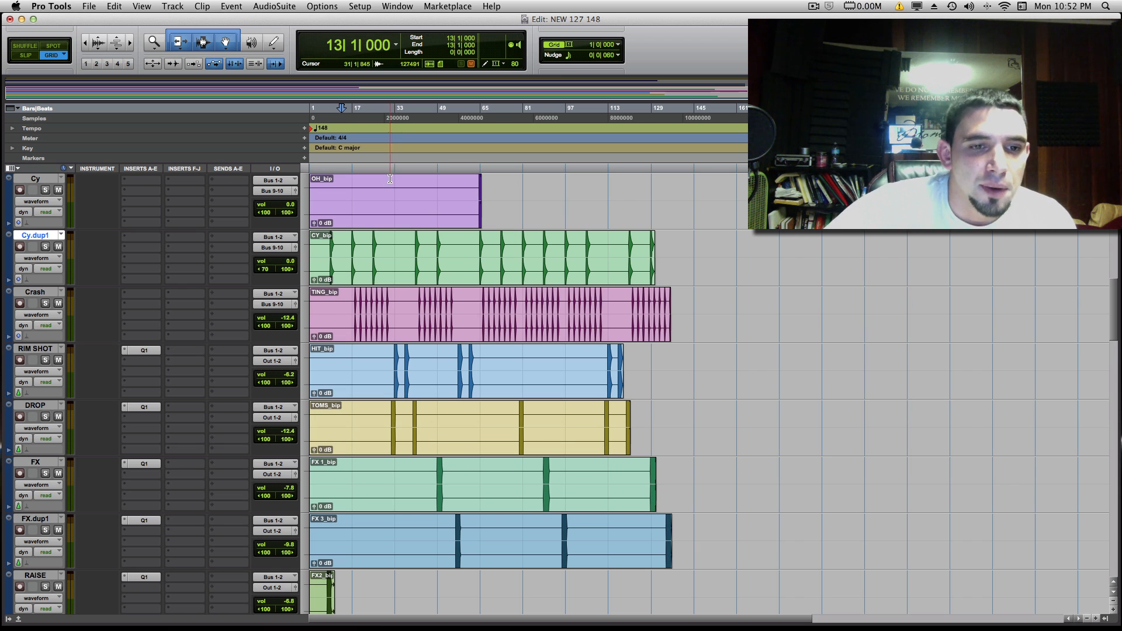
{"action": "left_click", "coordinate": [363, 118]}
{"action": "key", "text": "space"}
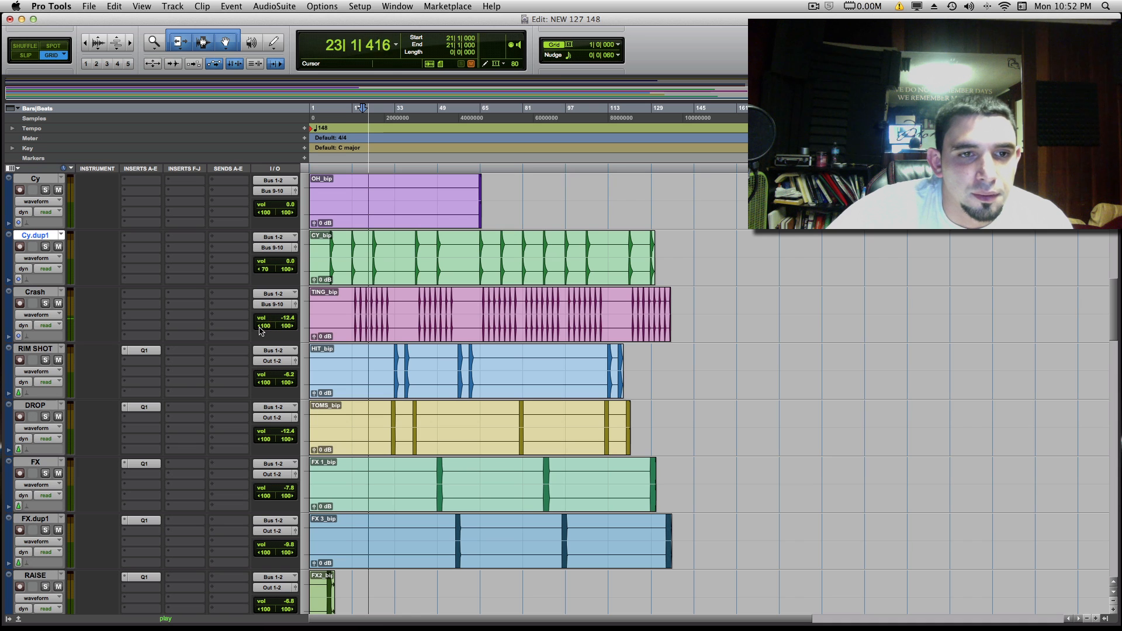
{"action": "mouse_move", "coordinate": [261, 330]}
{"action": "left_mouse_down"}
{"action": "mouse_move", "coordinate": [290, 328]}
{"action": "mouse_move", "coordinate": [278, 329]}
{"action": "left_mouse_up"}
{"action": "scroll", "coordinate": [298, 319], "scroll_direction": "up", "scroll_amount": 3}
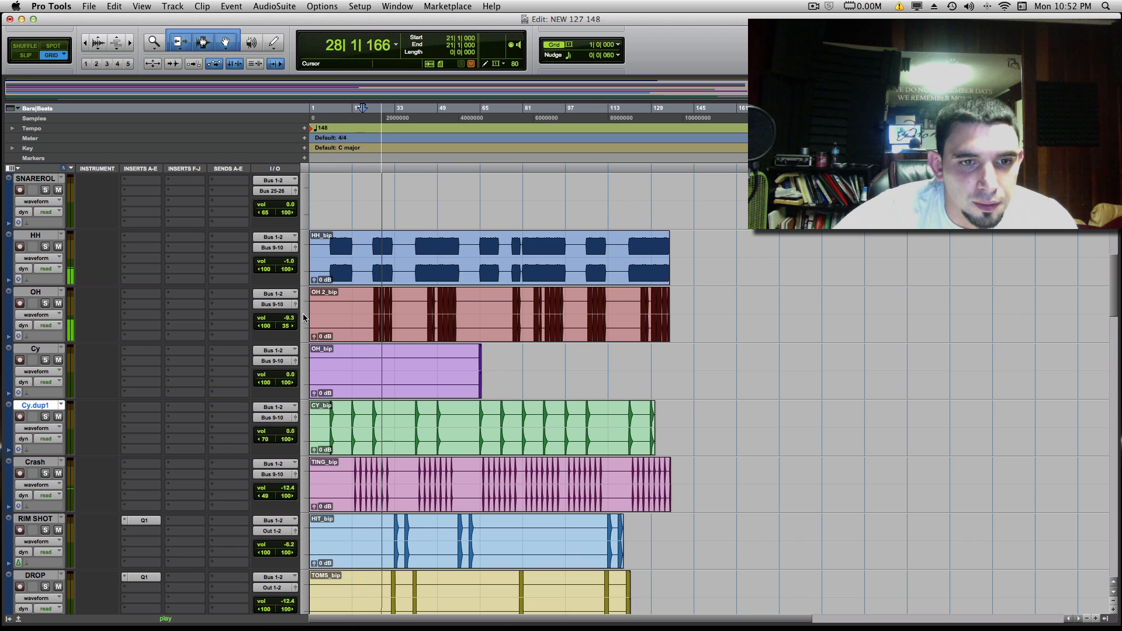
Readjust the left pan of the Crash track to 44 during playback.
{"action": "scroll", "coordinate": [283, 269], "scroll_direction": "down", "scroll_amount": 2}
{"action": "scroll", "coordinate": [283, 269], "scroll_direction": "down", "scroll_amount": 5}
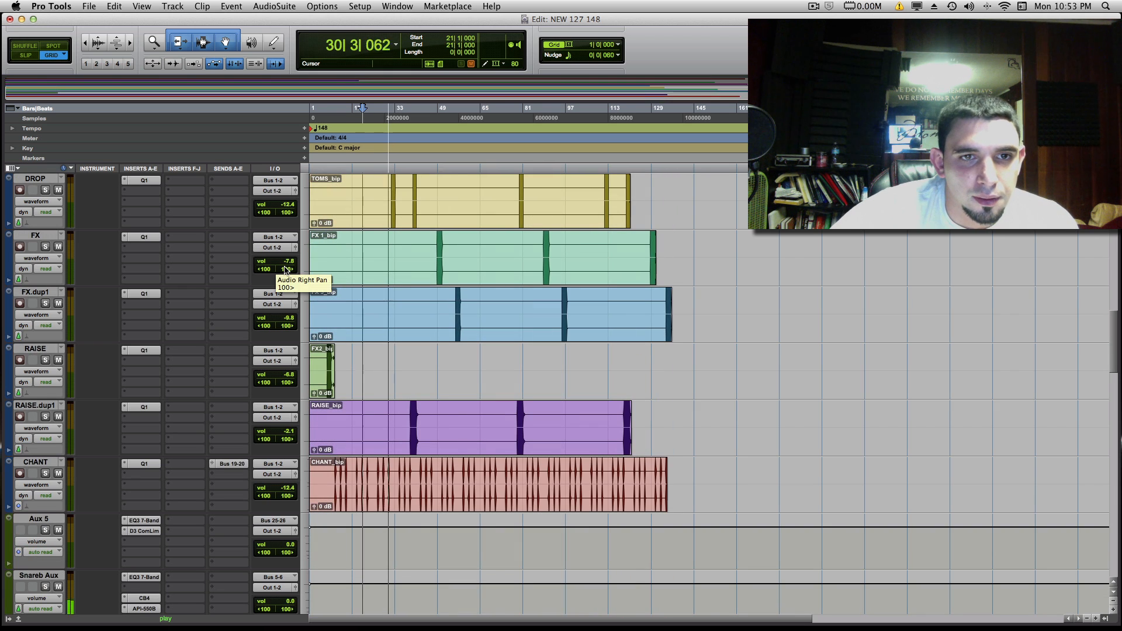
{"action": "scroll", "coordinate": [286, 269], "scroll_direction": "up", "scroll_amount": 2}
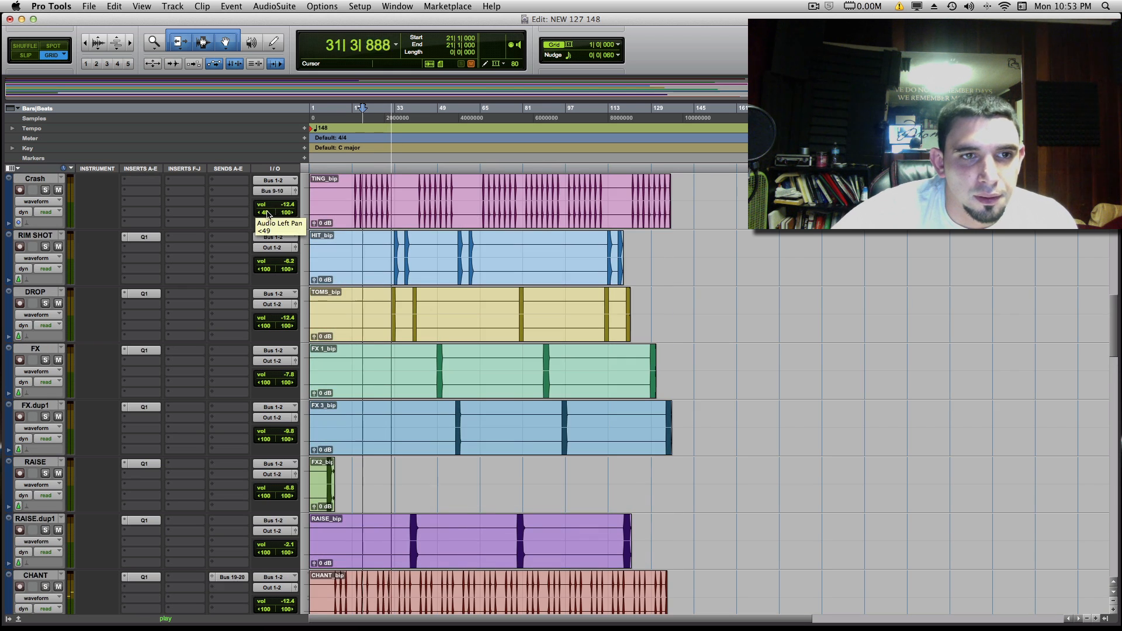
{"action": "scroll", "coordinate": [270, 215], "scroll_direction": "up", "scroll_amount": 2}
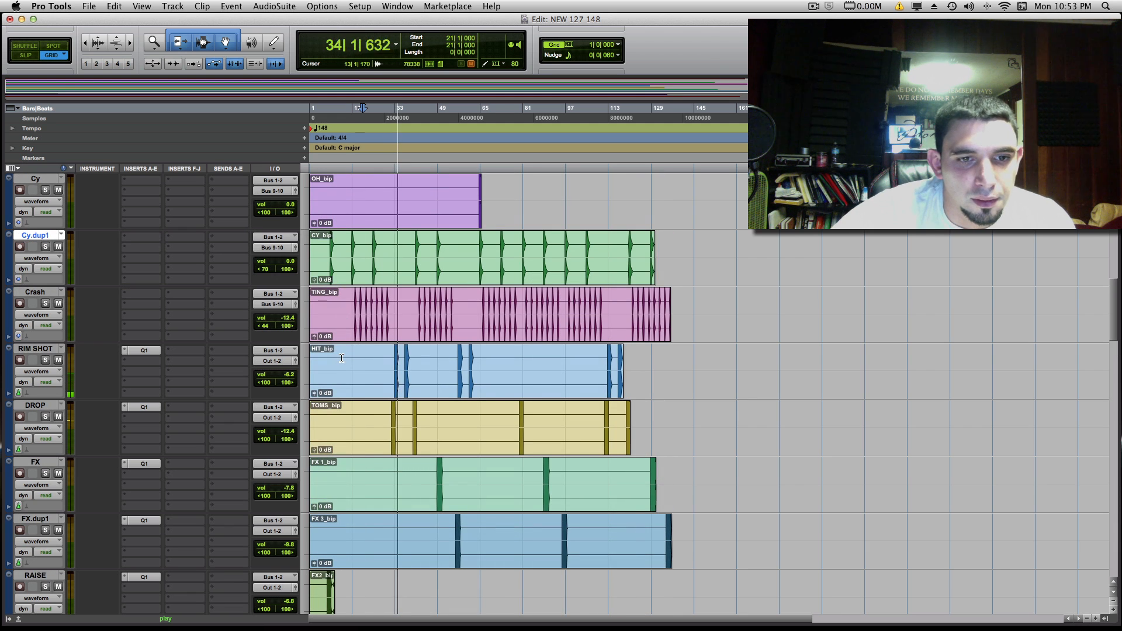
Set the CHANT track's right pan to 57 and the RAISE.dup1 track's left pan to 70.
{"action": "scroll", "coordinate": [374, 388], "scroll_direction": "down", "scroll_amount": 5}
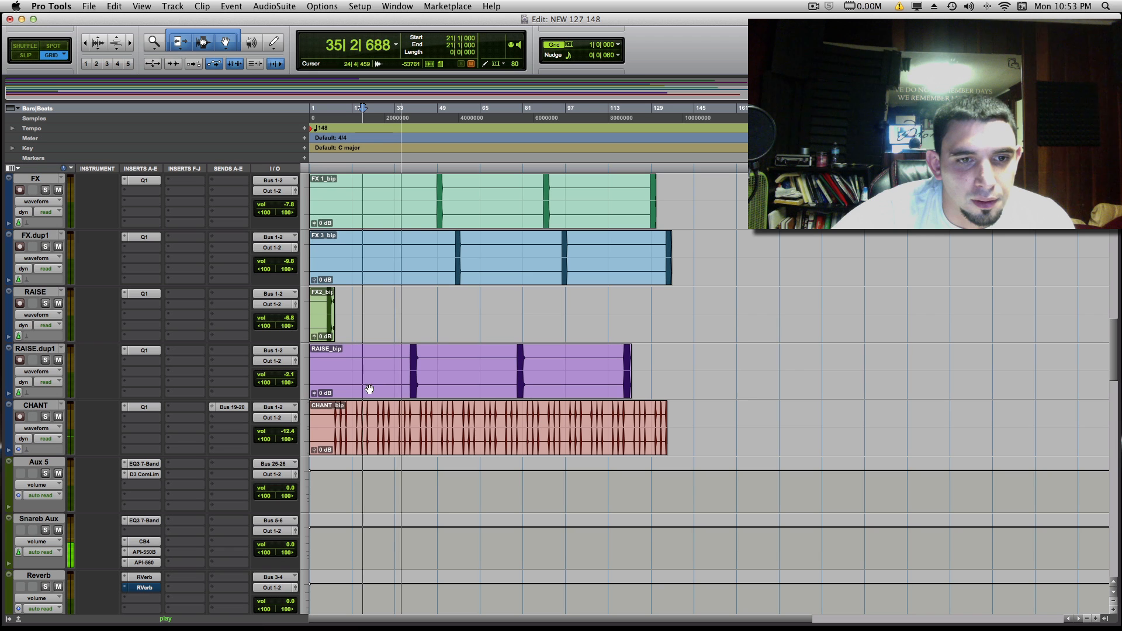
{"action": "left_click_drag", "start_coordinate": [286, 440], "coordinate": [273, 442]}
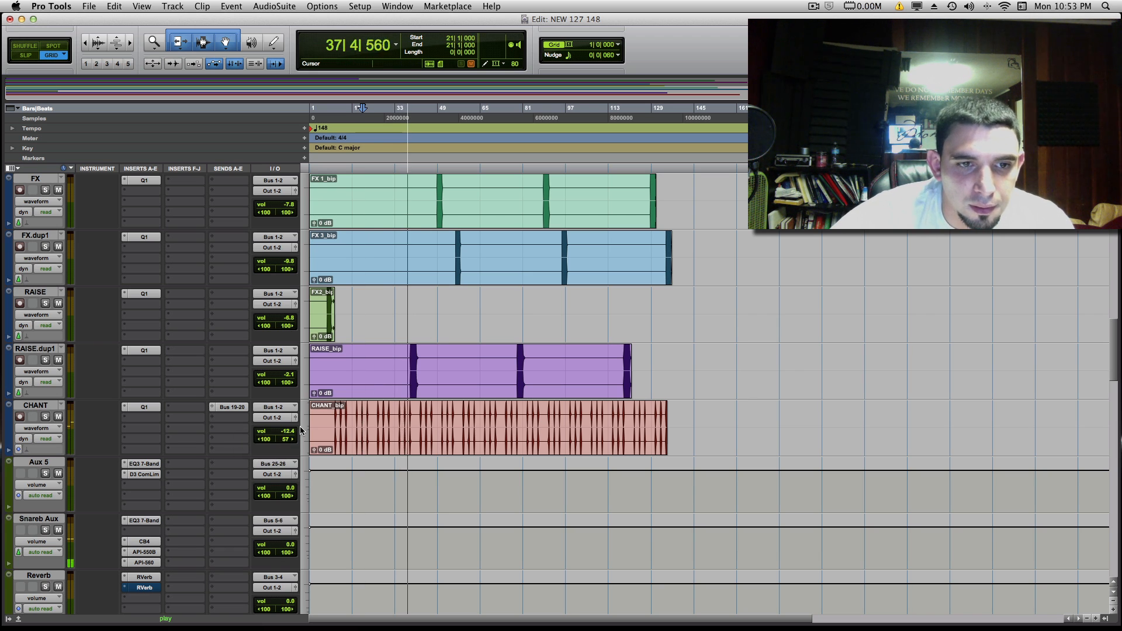
{"action": "scroll", "coordinate": [300, 431], "scroll_direction": "up", "scroll_amount": 1}
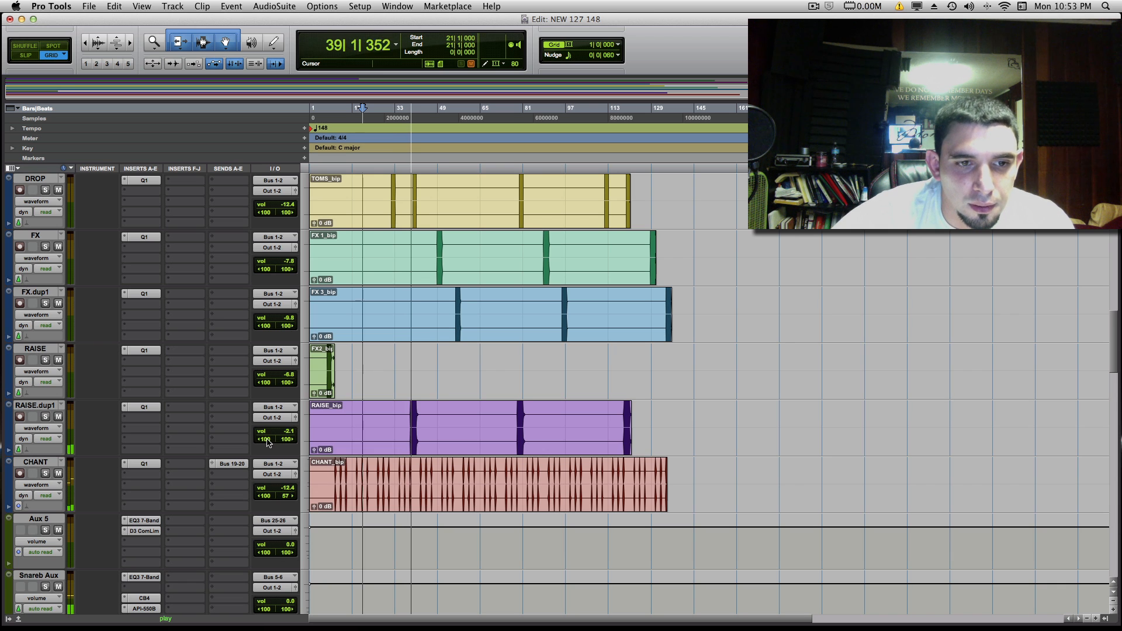
{"action": "left_click_drag", "start_coordinate": [267, 442], "coordinate": [276, 443]}
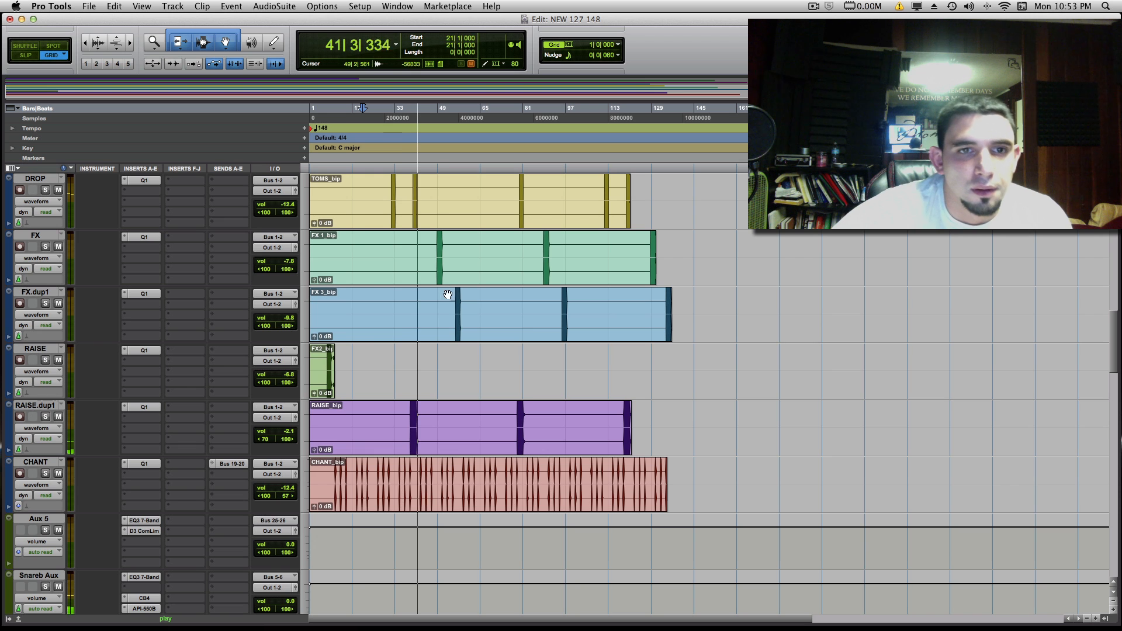
Stop playback and look over the lead tracks and the panned drum tracks.
{"action": "scroll", "coordinate": [444, 304], "scroll_direction": "down", "scroll_amount": 2}
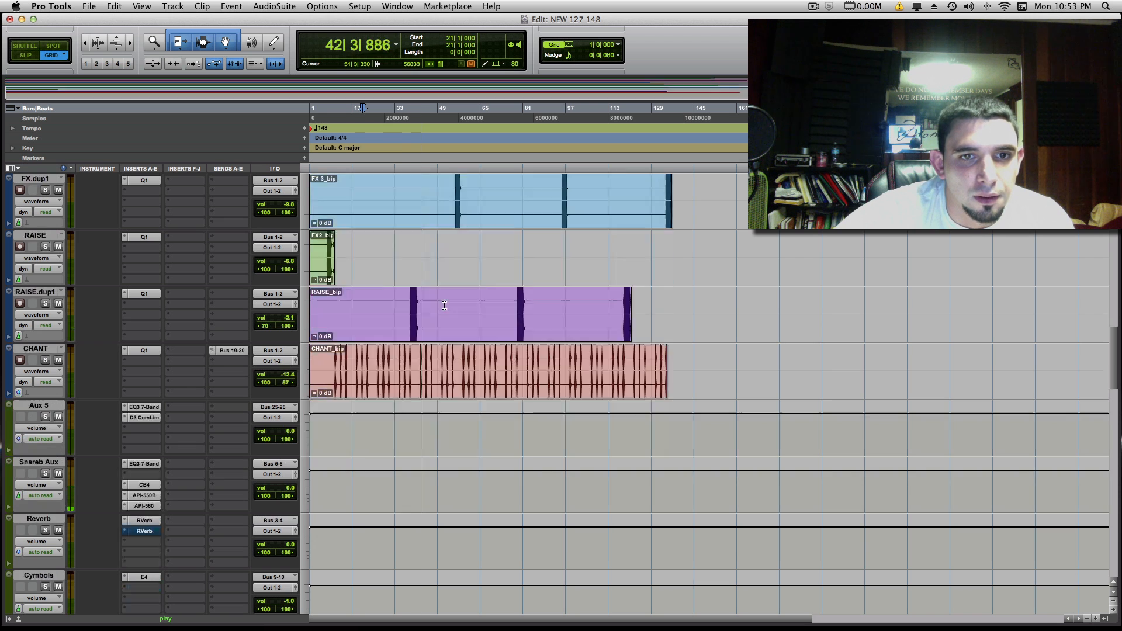
{"action": "scroll", "coordinate": [444, 305], "scroll_direction": "down", "scroll_amount": 12}
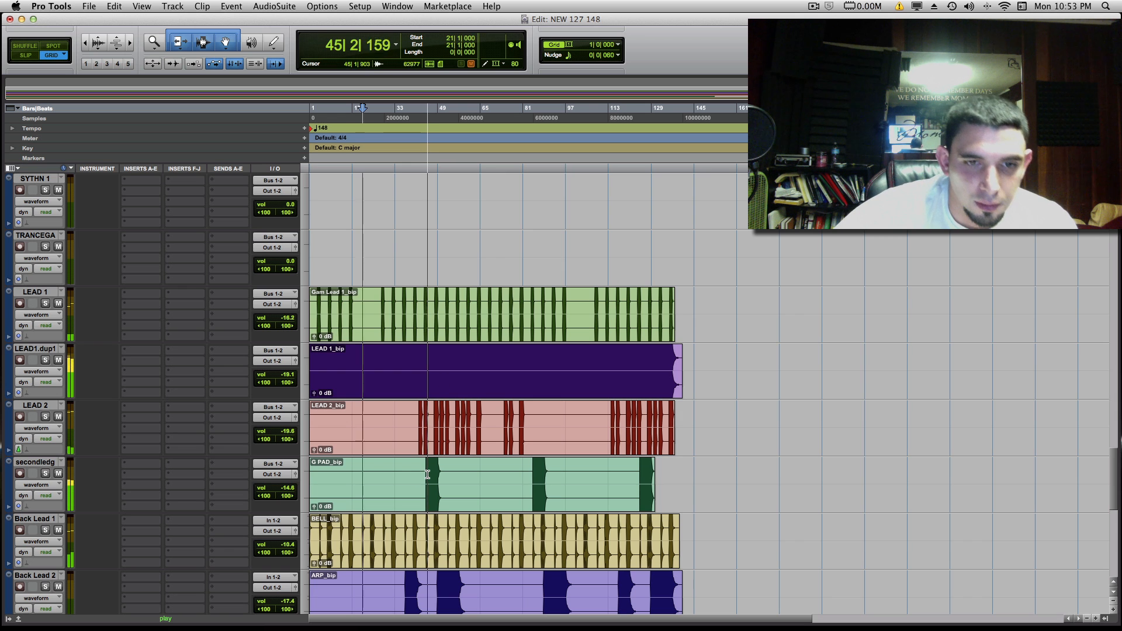
{"action": "key", "text": "space"}
{"action": "scroll", "coordinate": [412, 245], "scroll_direction": "up", "scroll_amount": 12}
{"action": "scroll", "coordinate": [421, 245], "scroll_direction": "up", "scroll_amount": 10}
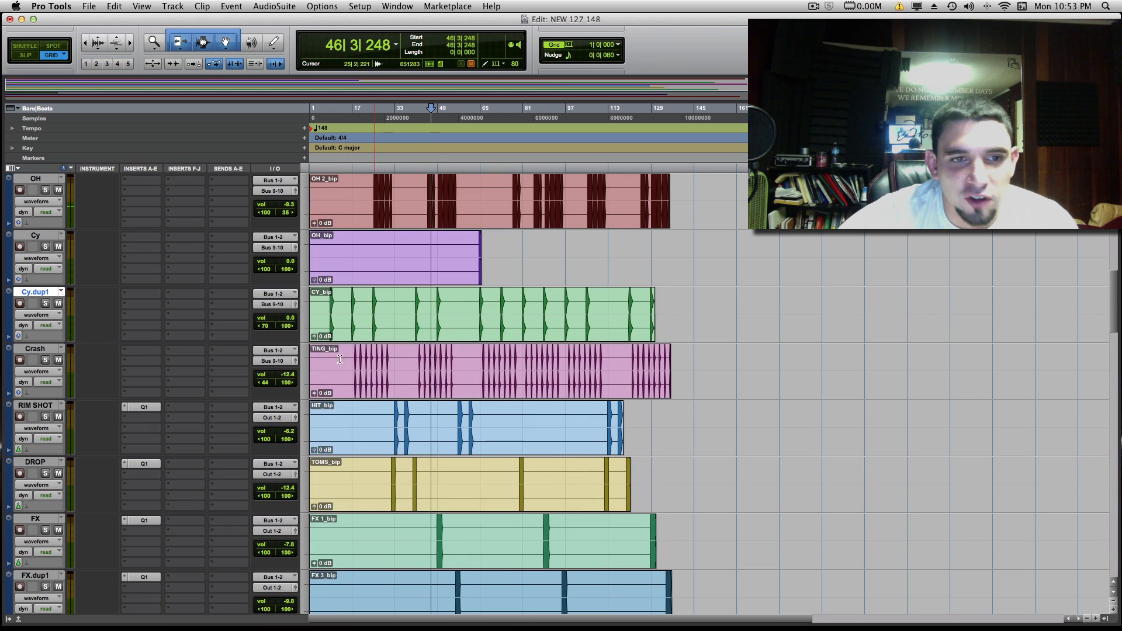
{"action": "scroll", "coordinate": [381, 356], "scroll_direction": "up", "scroll_amount": 10}
{"action": "scroll", "coordinate": [369, 321], "scroll_direction": "down", "scroll_amount": 15}
{"action": "scroll", "coordinate": [379, 321], "scroll_direction": "up", "scroll_amount": 7}
{"action": "scroll", "coordinate": [398, 322], "scroll_direction": "down", "scroll_amount": 3}
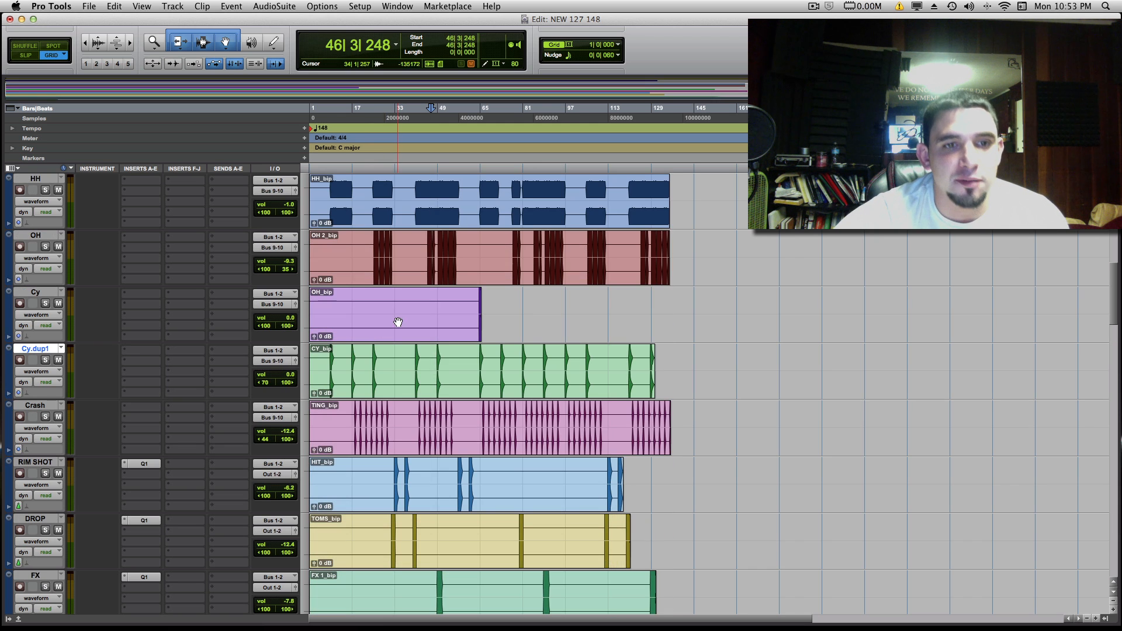
Place the cursor at bar 27 and look through the effects, aux and lead tracks.
{"action": "left_click", "coordinate": [378, 117]}
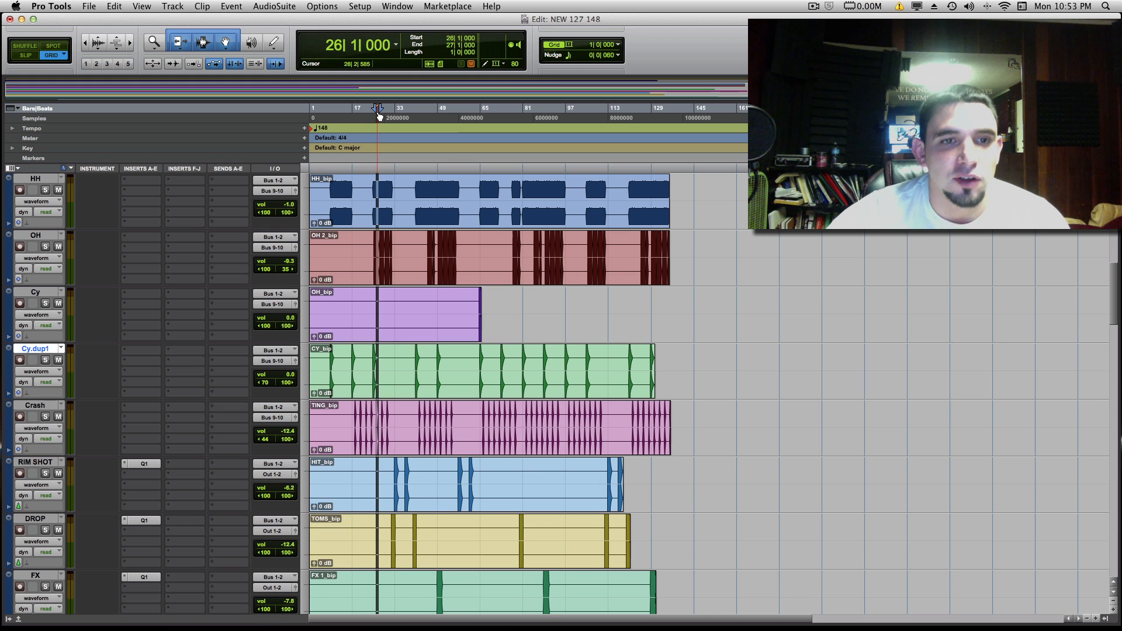
{"action": "left_click", "coordinate": [380, 131]}
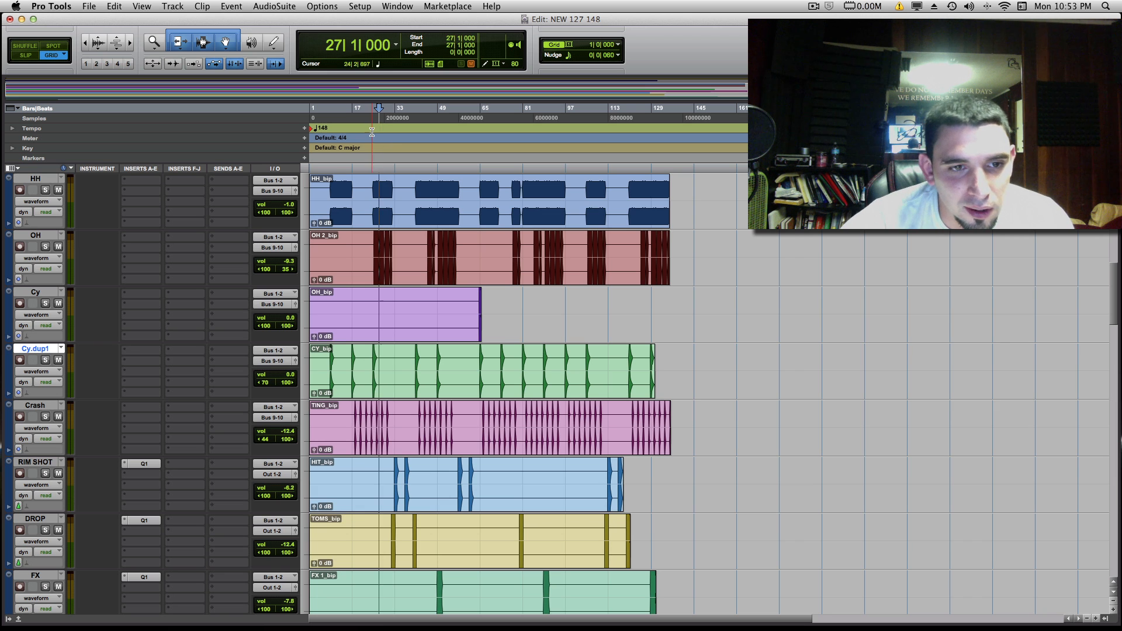
{"action": "scroll", "coordinate": [493, 337], "scroll_direction": "down", "scroll_amount": 10}
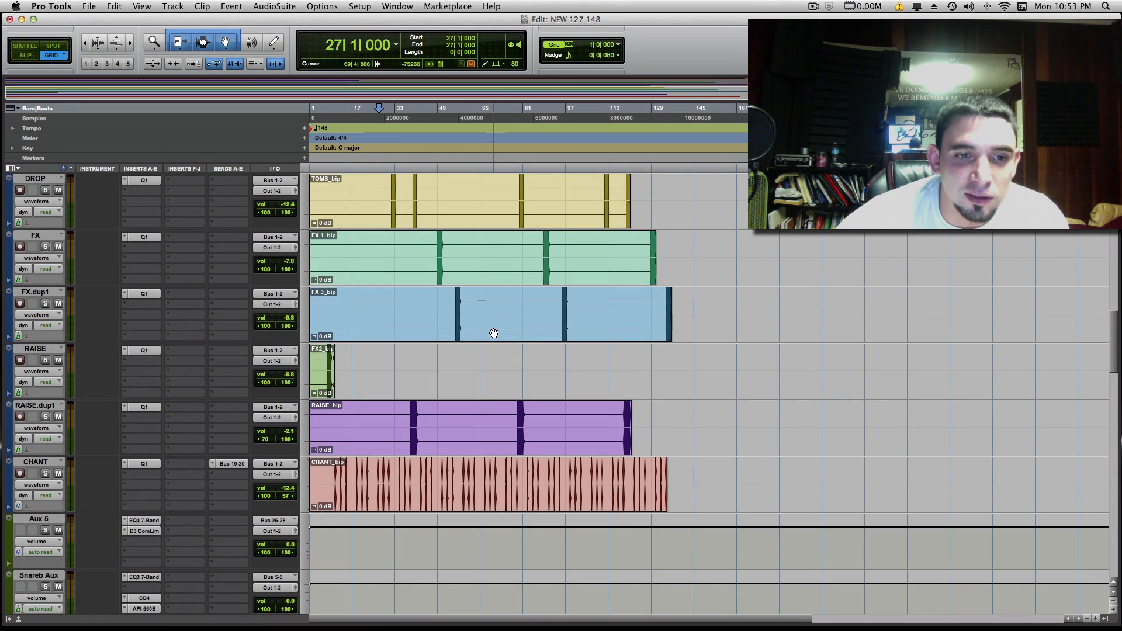
{"action": "scroll", "coordinate": [492, 329], "scroll_direction": "down", "scroll_amount": 8}
{"action": "scroll", "coordinate": [493, 329], "scroll_direction": "down", "scroll_amount": 6}
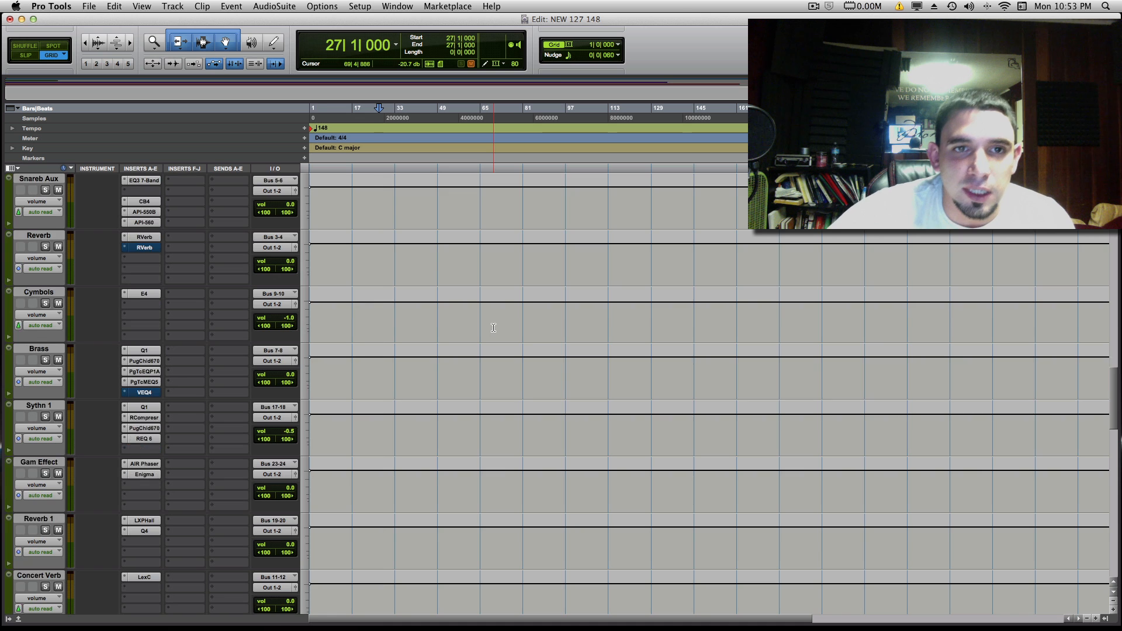
{"action": "scroll", "coordinate": [495, 330], "scroll_direction": "down", "scroll_amount": 2}
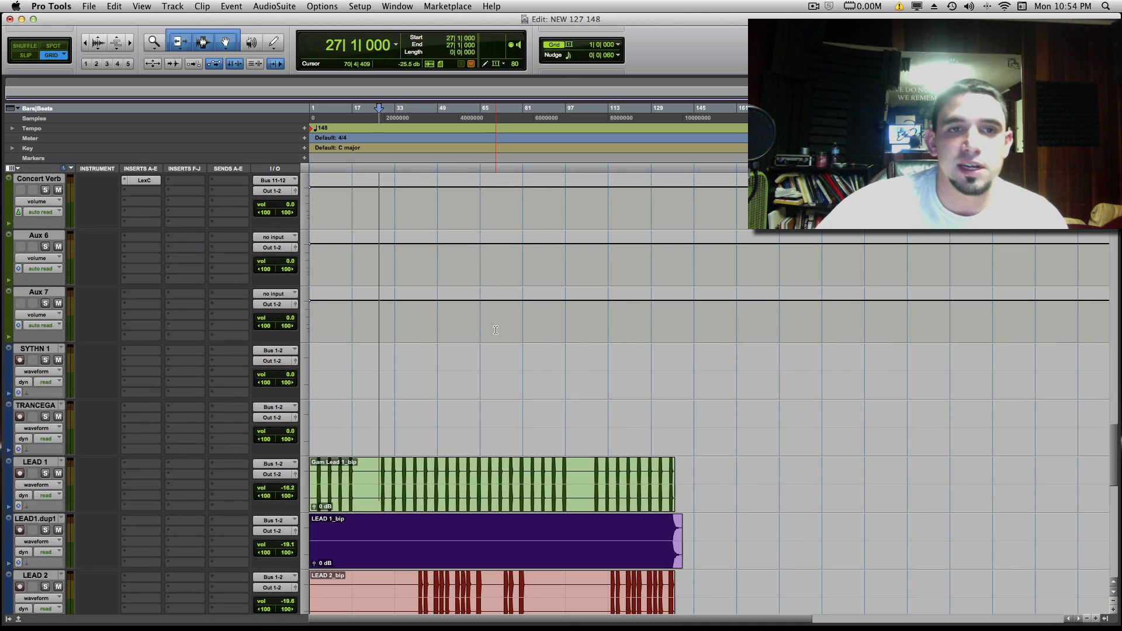
{"action": "scroll", "coordinate": [496, 330], "scroll_direction": "down", "scroll_amount": 1}
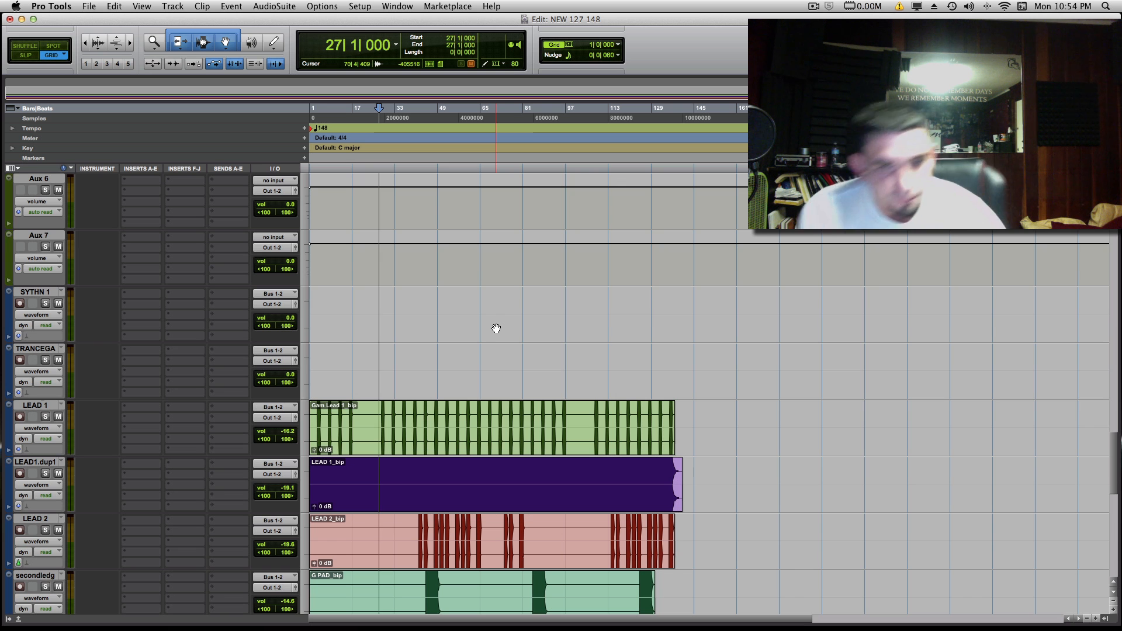
{"action": "scroll", "coordinate": [496, 328], "scroll_direction": "down", "scroll_amount": 7}
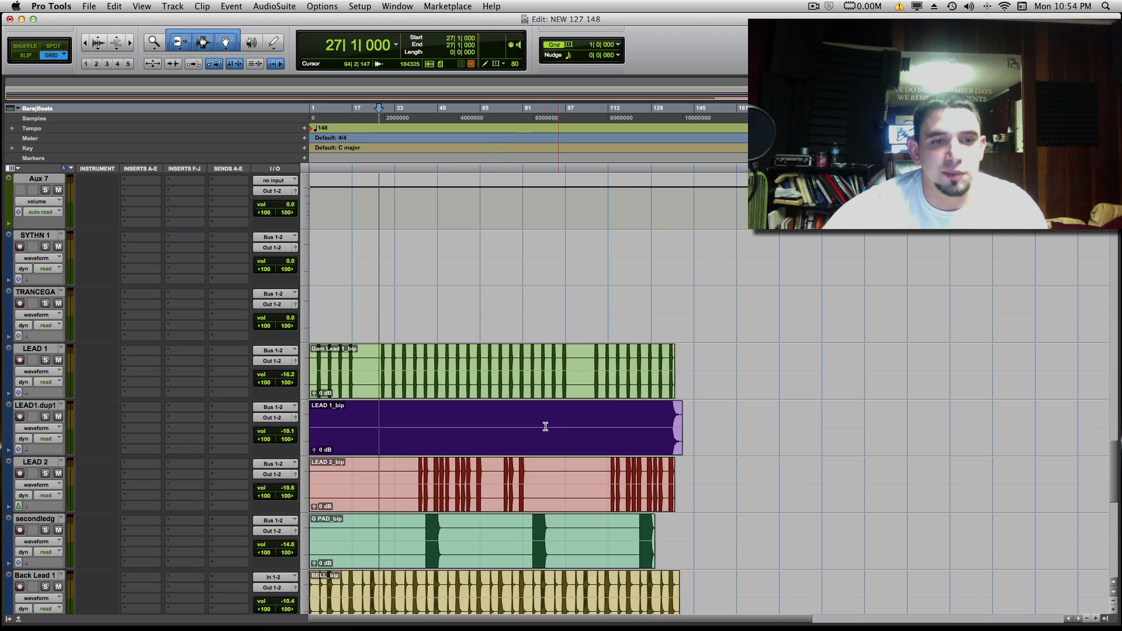
{"action": "scroll", "coordinate": [518, 403], "scroll_direction": "up", "scroll_amount": 2}
{"action": "scroll", "coordinate": [518, 403], "scroll_direction": "up", "scroll_amount": 3}
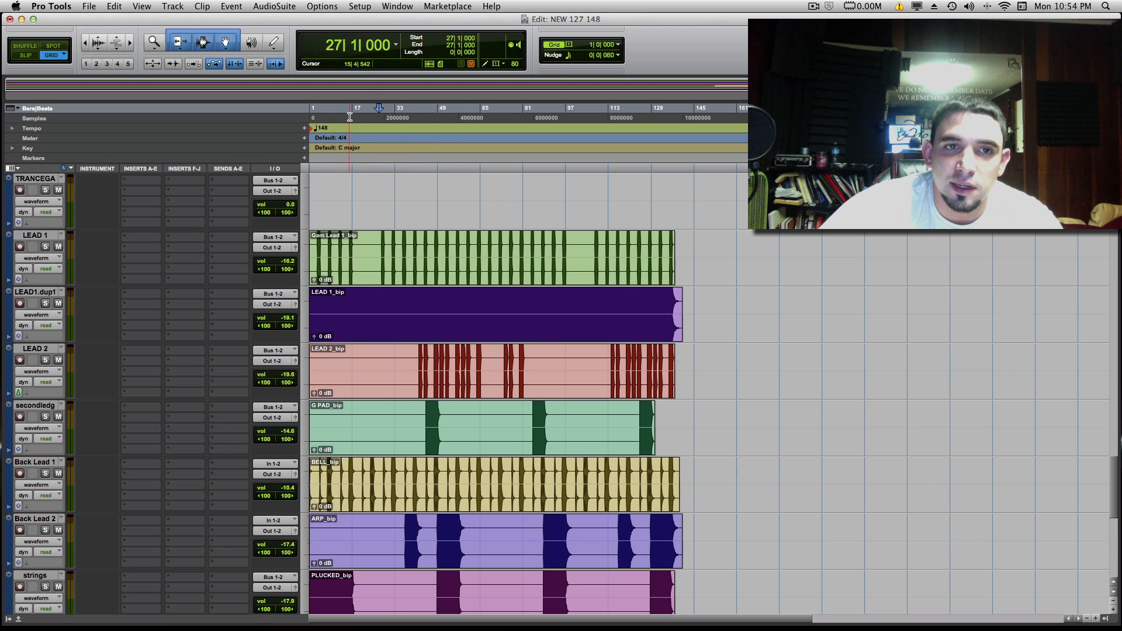
Play the session from bar 13 and set the left pan of the LEAD 1 track to 24.
{"action": "left_click", "coordinate": [355, 116]}
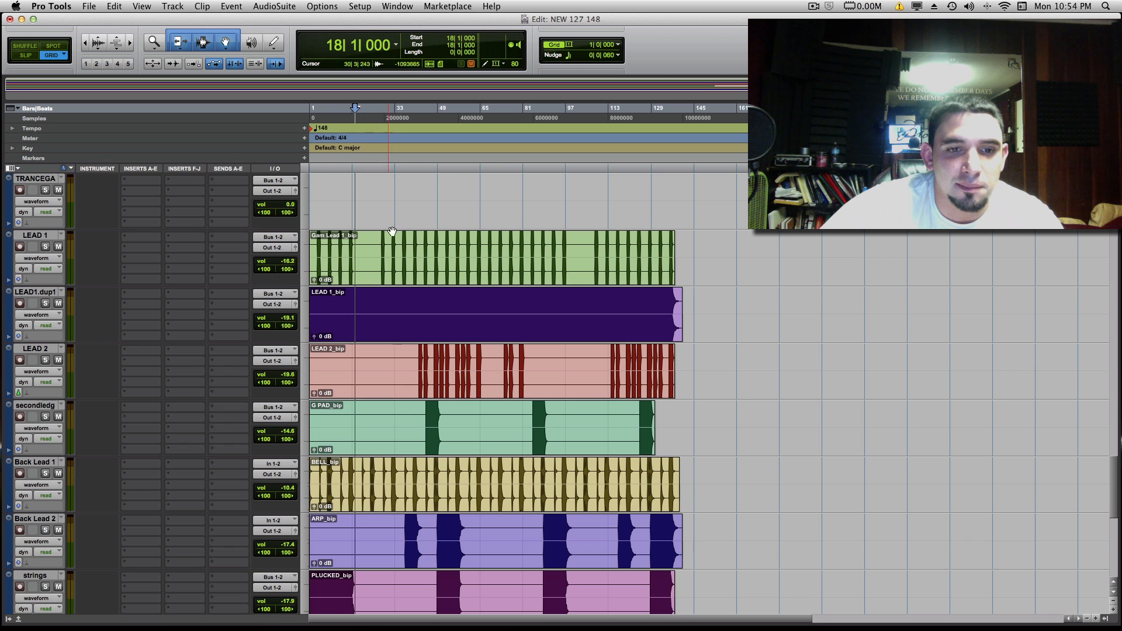
{"action": "left_click", "coordinate": [341, 116]}
{"action": "key", "text": "space"}
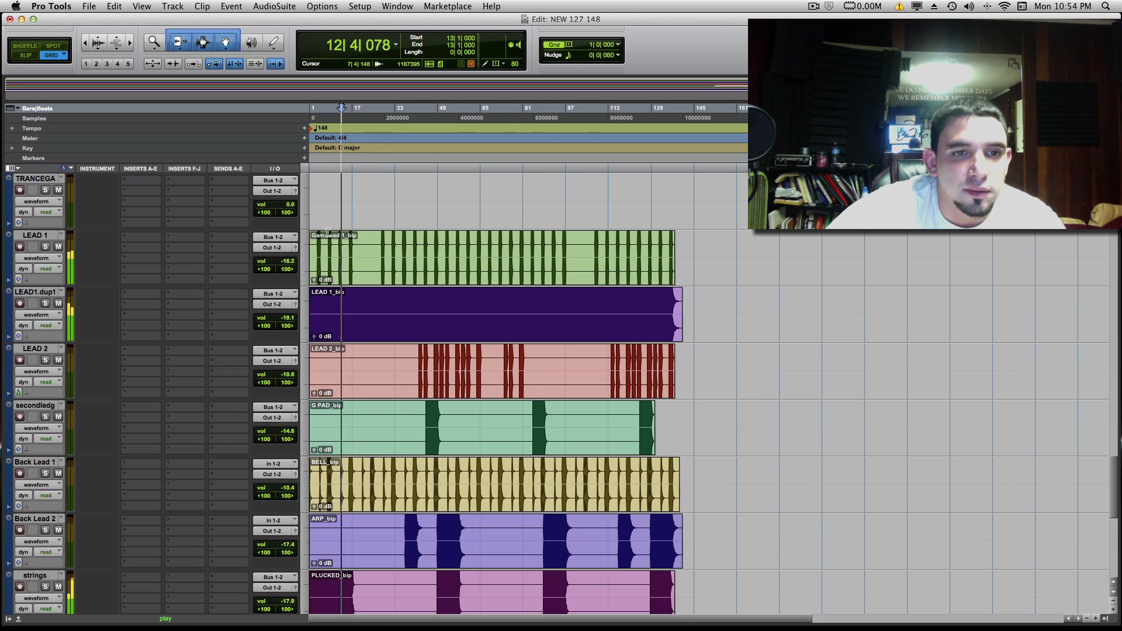
{"action": "left_click", "coordinate": [264, 269]}
{"action": "left_click_drag", "start_coordinate": [264, 269], "coordinate": [281, 270]}
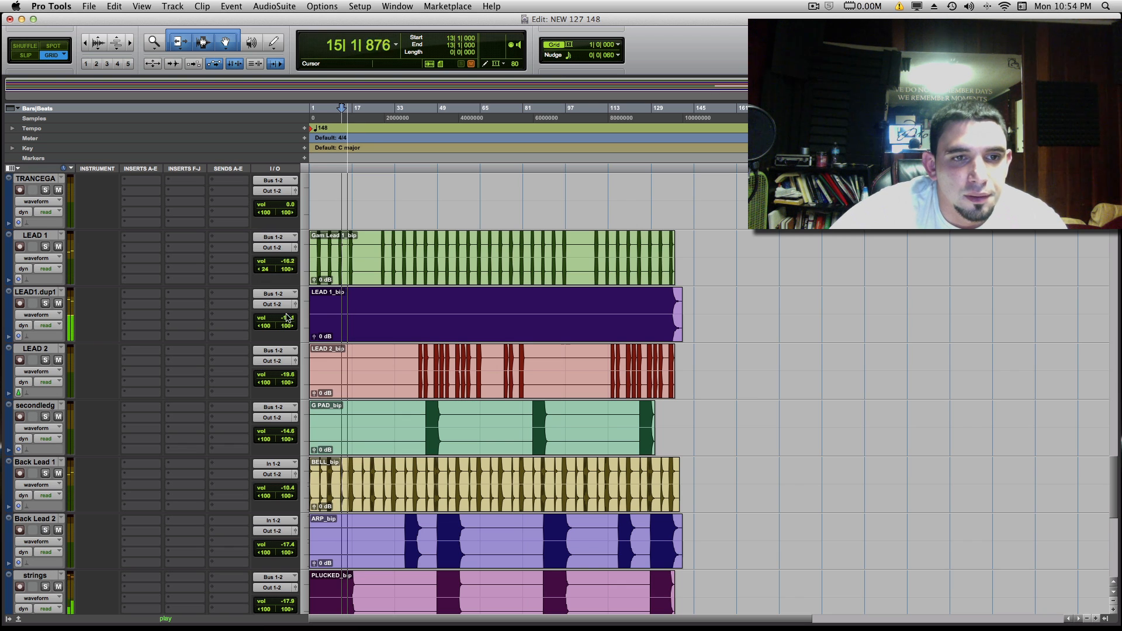
Set the right pan of the LEAD1.dup1 track to 68 and pull in the right pan of Back Lead 1.
{"action": "left_click_drag", "start_coordinate": [264, 325], "coordinate": [274, 332]}
{"action": "scroll", "coordinate": [246, 335], "scroll_direction": "down", "scroll_amount": 4}
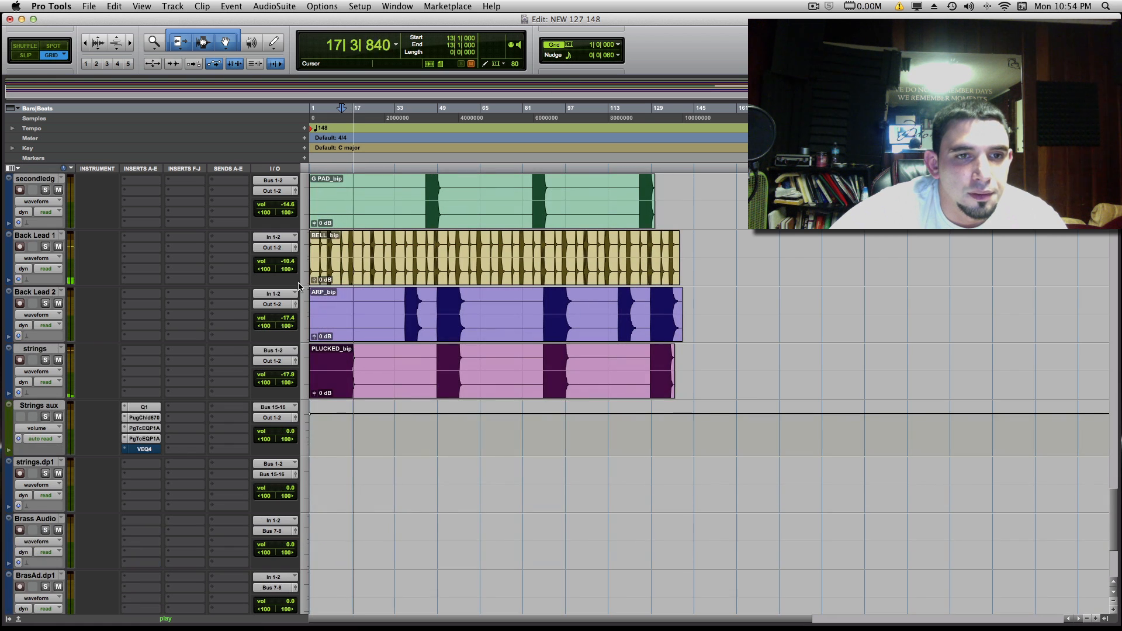
{"action": "left_click_drag", "start_coordinate": [288, 270], "coordinate": [280, 275]}
{"action": "scroll", "coordinate": [289, 275], "scroll_direction": "up", "scroll_amount": 8}
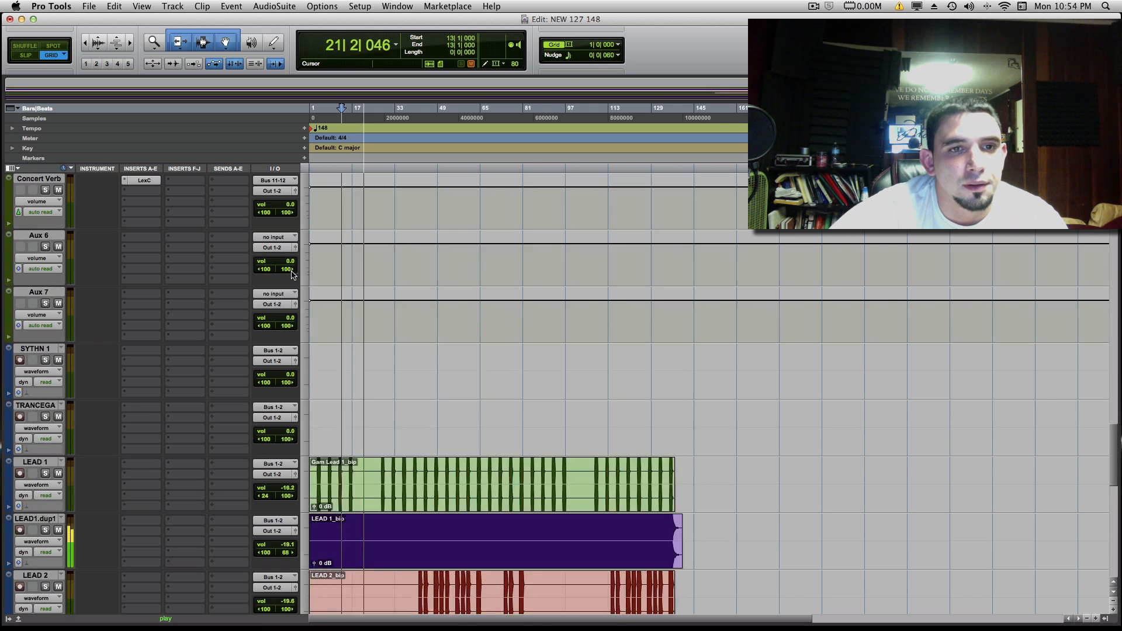
{"action": "scroll", "coordinate": [292, 275], "scroll_direction": "up", "scroll_amount": 4}
{"action": "scroll", "coordinate": [292, 275], "scroll_direction": "down", "scroll_amount": 5}
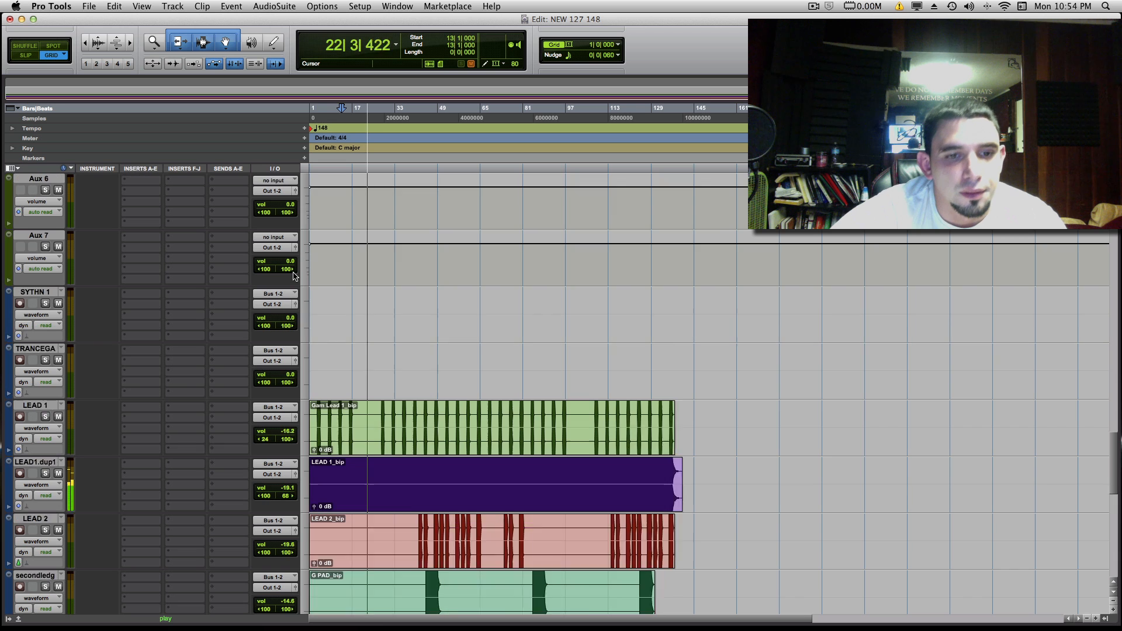
Set the right pan of the OH track to 54 during playback, return to the lead tracks and stop the session.
{"action": "scroll", "coordinate": [294, 276], "scroll_direction": "down", "scroll_amount": 3}
{"action": "scroll", "coordinate": [294, 278], "scroll_direction": "down", "scroll_amount": 1}
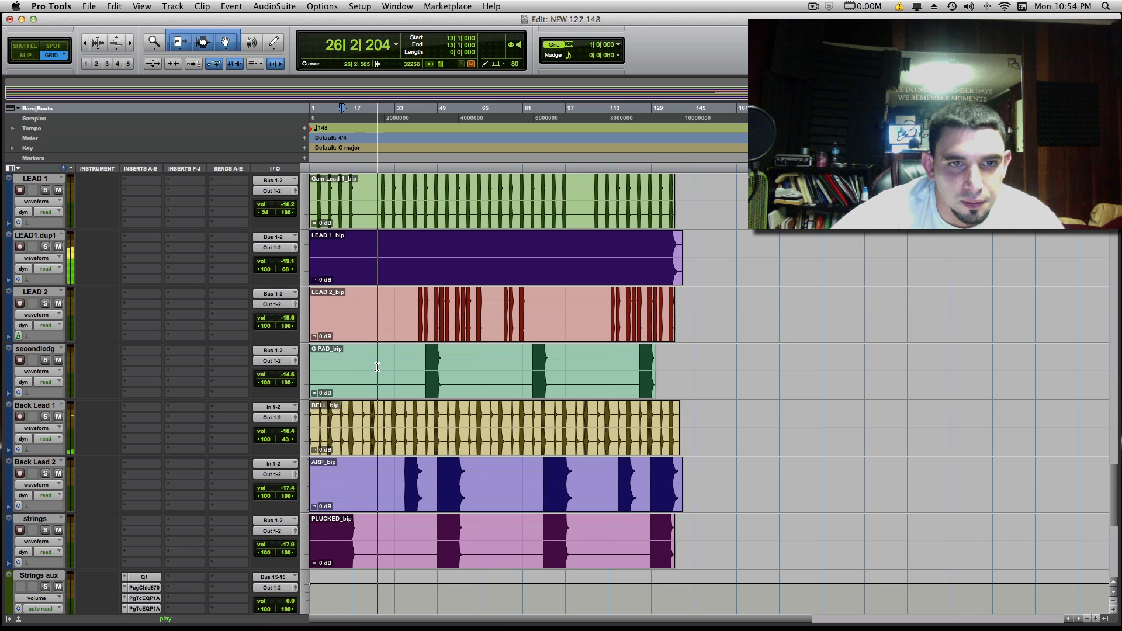
{"action": "scroll", "coordinate": [374, 374], "scroll_direction": "up", "scroll_amount": 13}
{"action": "scroll", "coordinate": [378, 367], "scroll_direction": "up", "scroll_amount": 3}
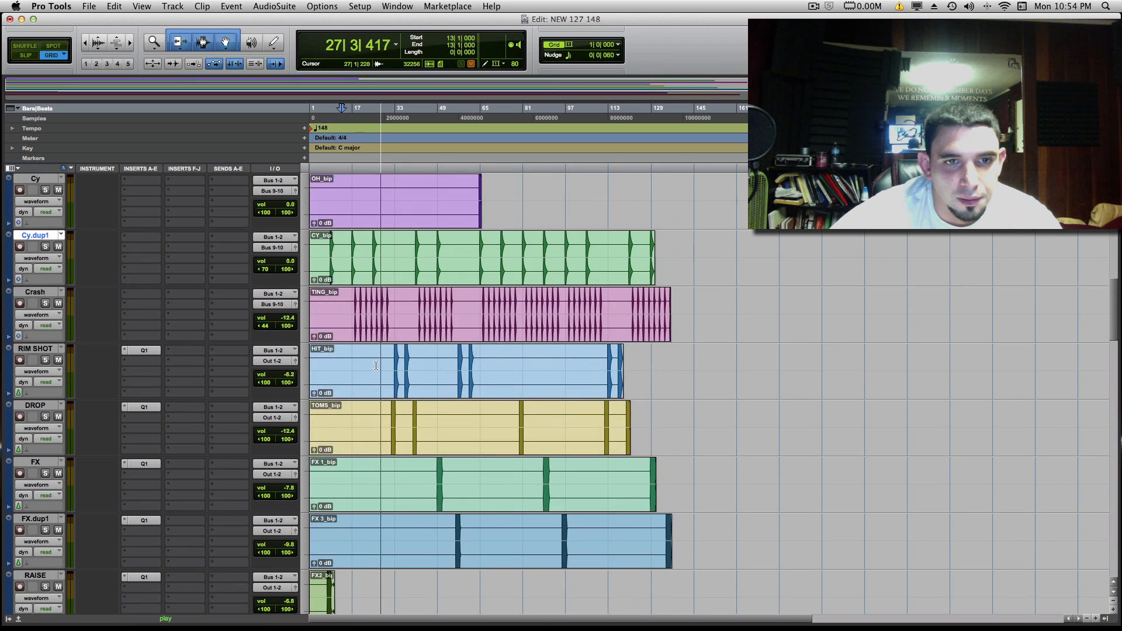
{"action": "scroll", "coordinate": [281, 331], "scroll_direction": "up", "scroll_amount": 3}
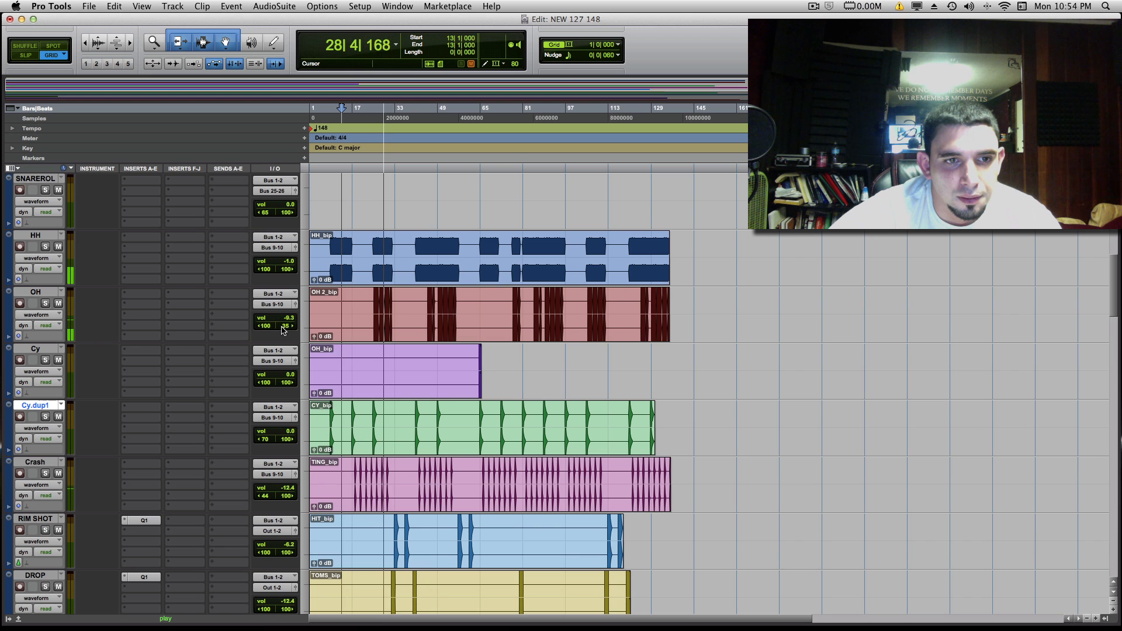
{"action": "scroll", "coordinate": [285, 332], "scroll_direction": "down", "scroll_amount": 1}
{"action": "scroll", "coordinate": [285, 332], "scroll_direction": "down", "scroll_amount": 13}
{"action": "scroll", "coordinate": [286, 332], "scroll_direction": "down", "scroll_amount": 2}
{"action": "scroll", "coordinate": [287, 331], "scroll_direction": "down", "scroll_amount": 2}
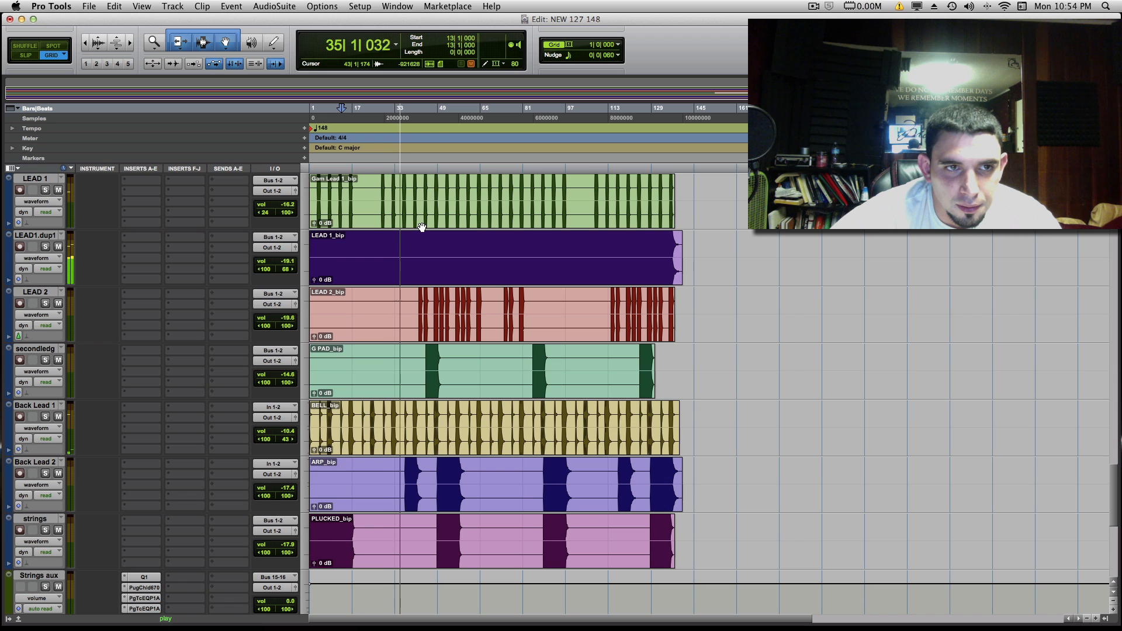
{"action": "key", "text": "space"}
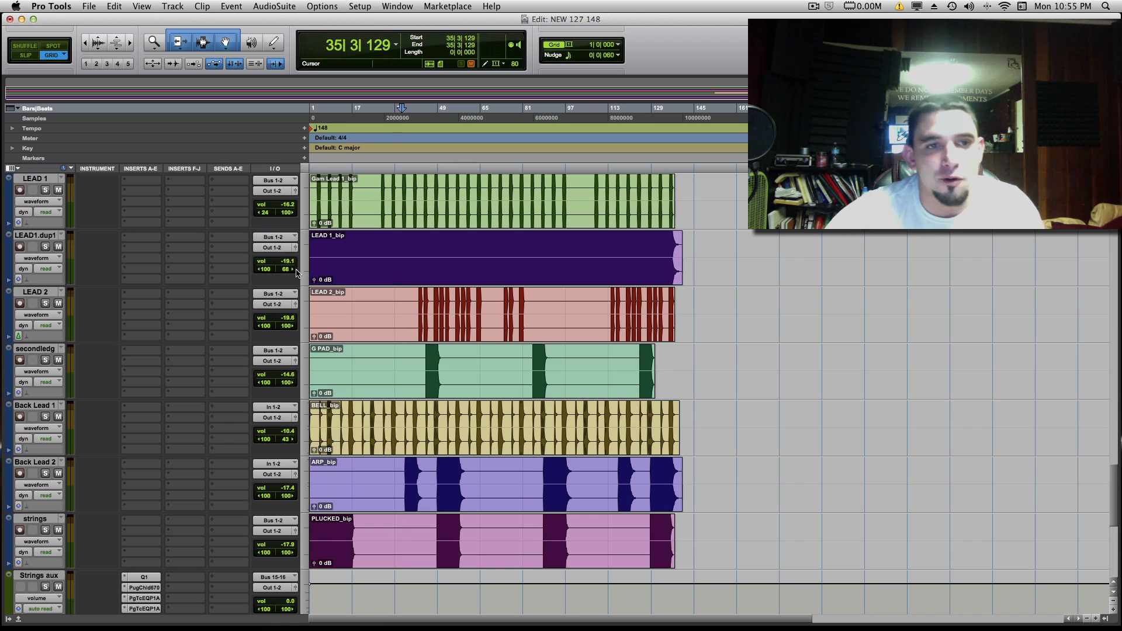
Solo the LEAD 1 track and play a short passage from bar 35.
{"action": "left_click", "coordinate": [46, 190]}
{"action": "key", "text": "space"}
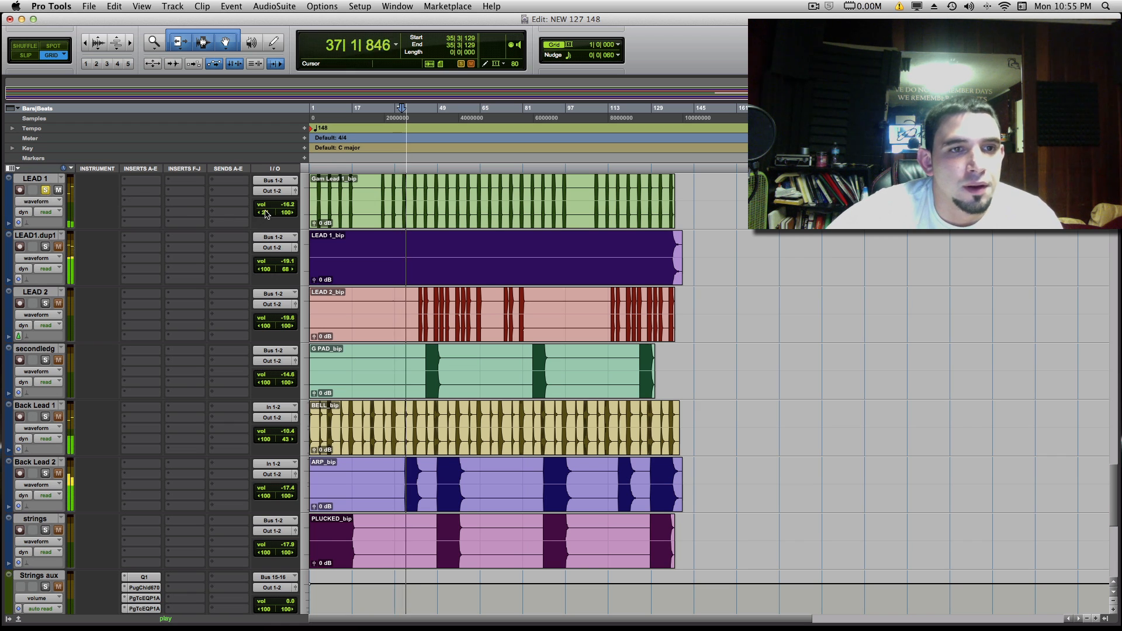
{"action": "key", "text": "space"}
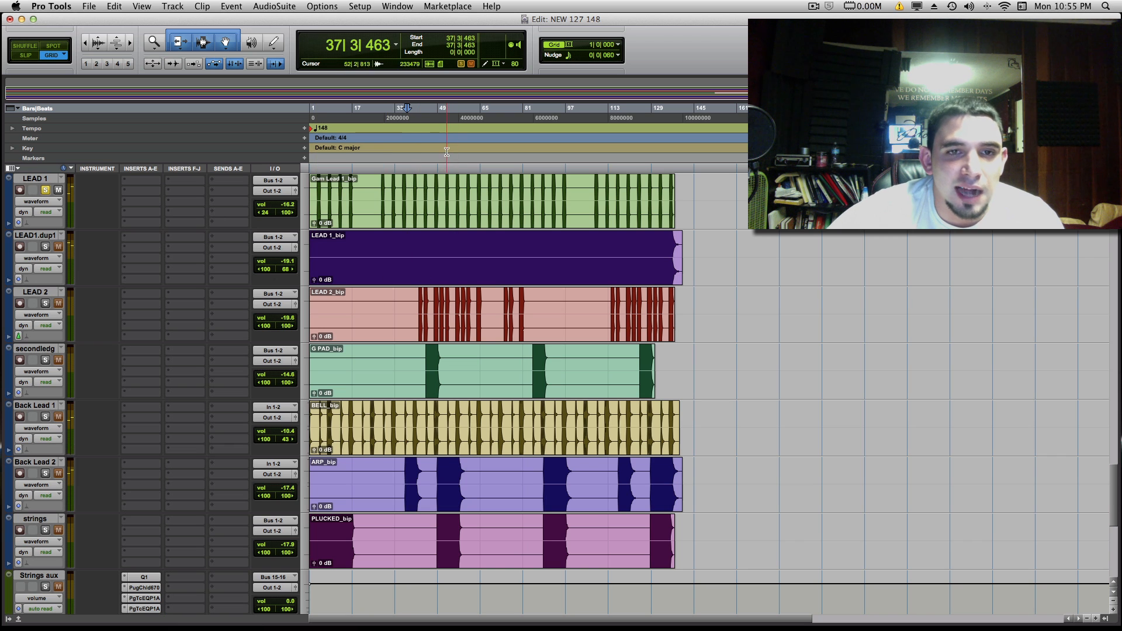
Place the cursor at bar 47, solo the LEAD 2 track and set its right pan to 24.
{"action": "left_click", "coordinate": [432, 260]}
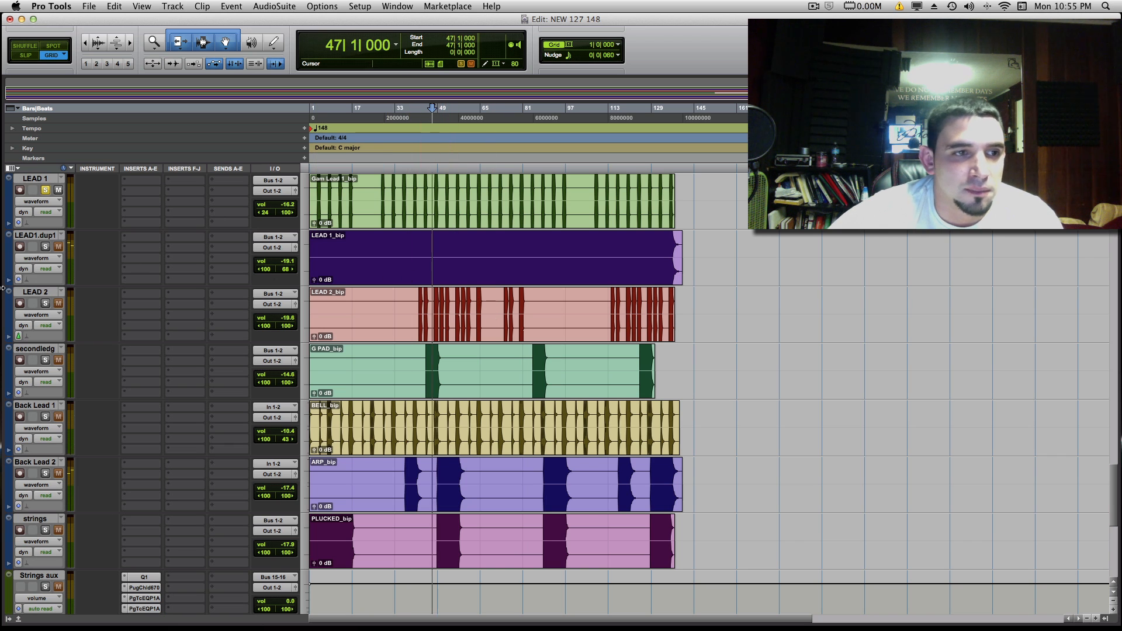
{"action": "left_click", "coordinate": [45, 303]}
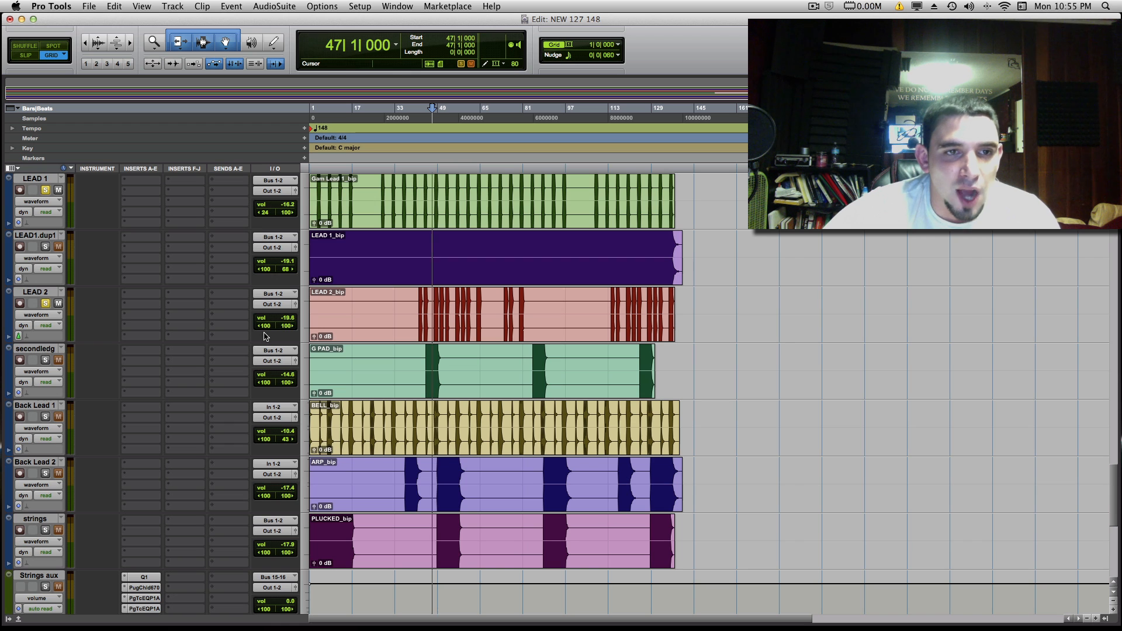
{"action": "left_click_drag", "start_coordinate": [291, 326], "coordinate": [278, 329]}
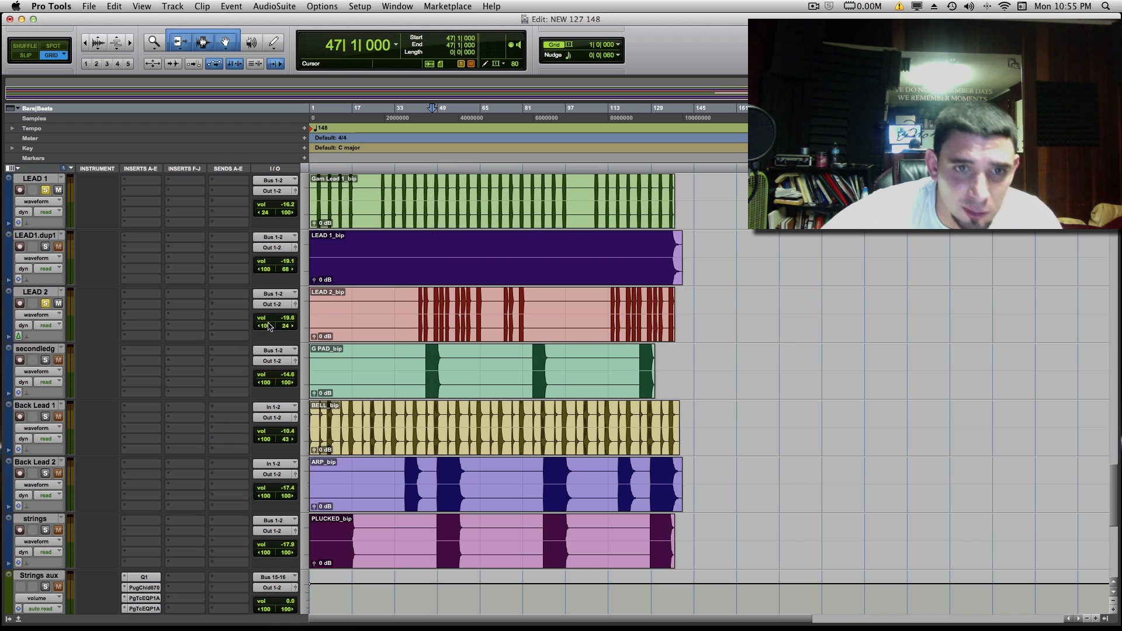
Lower the volume of LEAD 2 to -24.7 dB while playing from bar 47, and clear the solos on both lead tracks.
{"action": "key", "text": "space"}
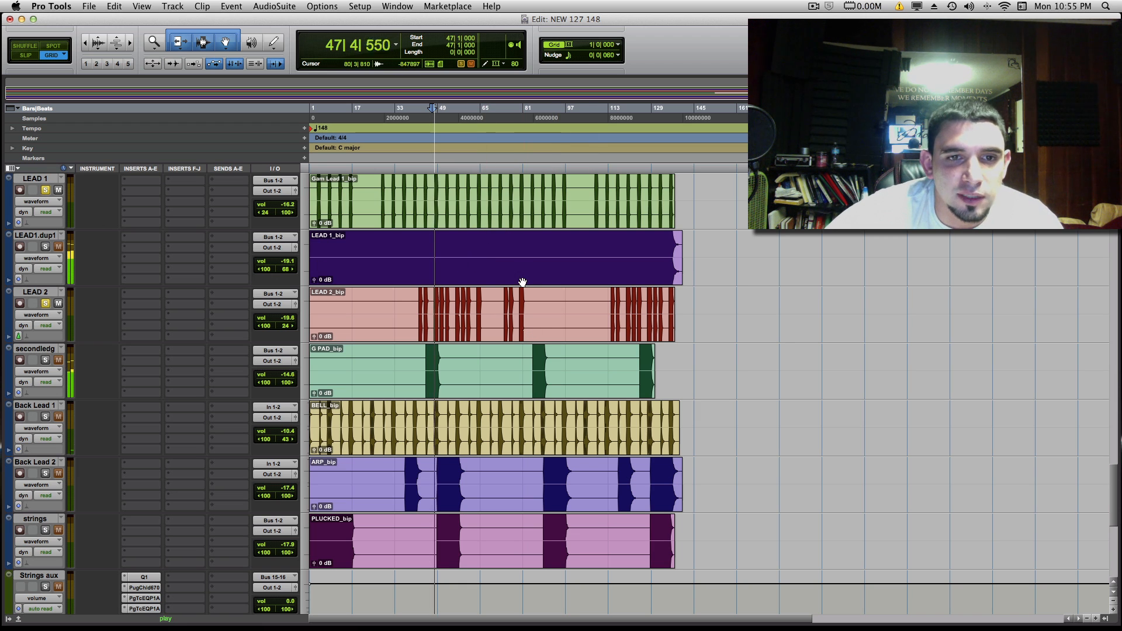
{"action": "left_click_drag", "start_coordinate": [289, 315], "coordinate": [290, 322]}
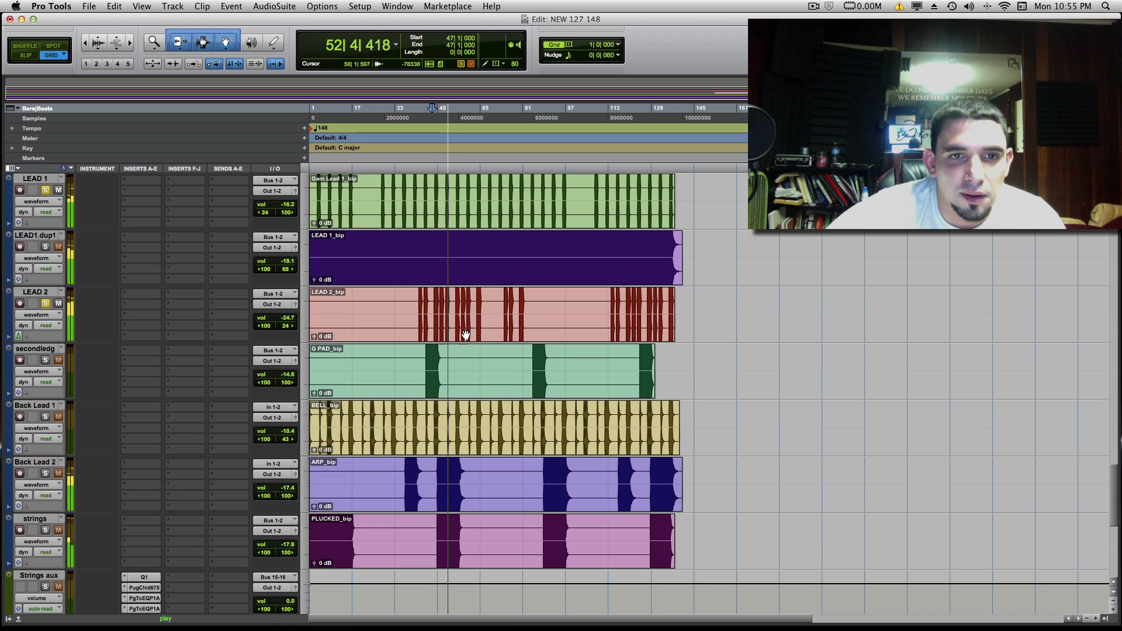
{"action": "left_click", "coordinate": [45, 303]}
{"action": "key", "text": "space"}
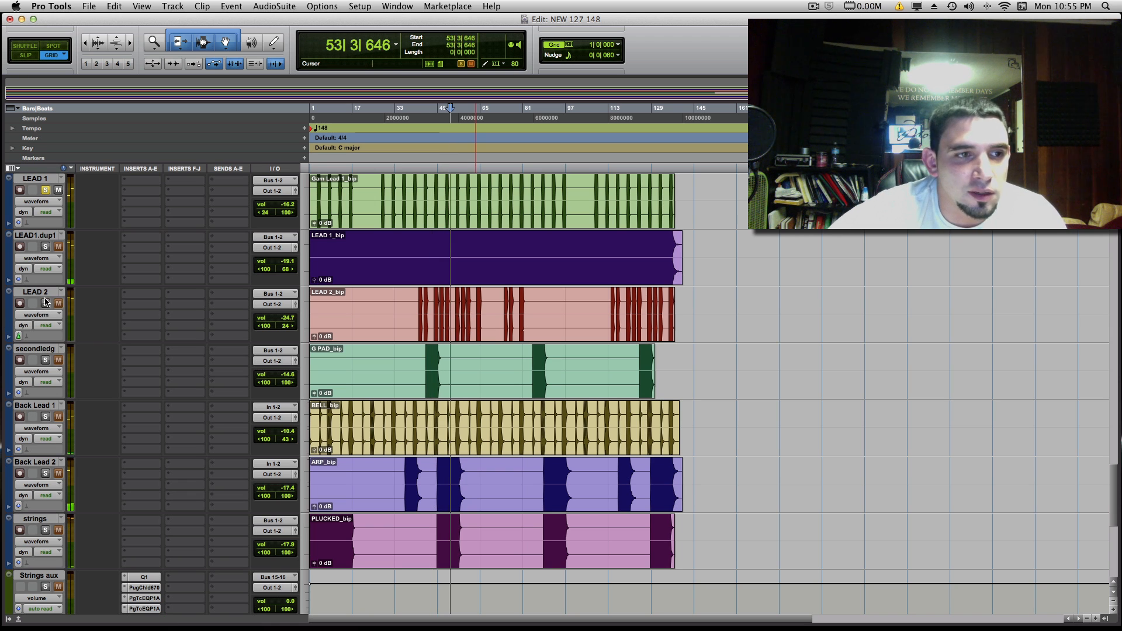
{"action": "left_click", "coordinate": [46, 191]}
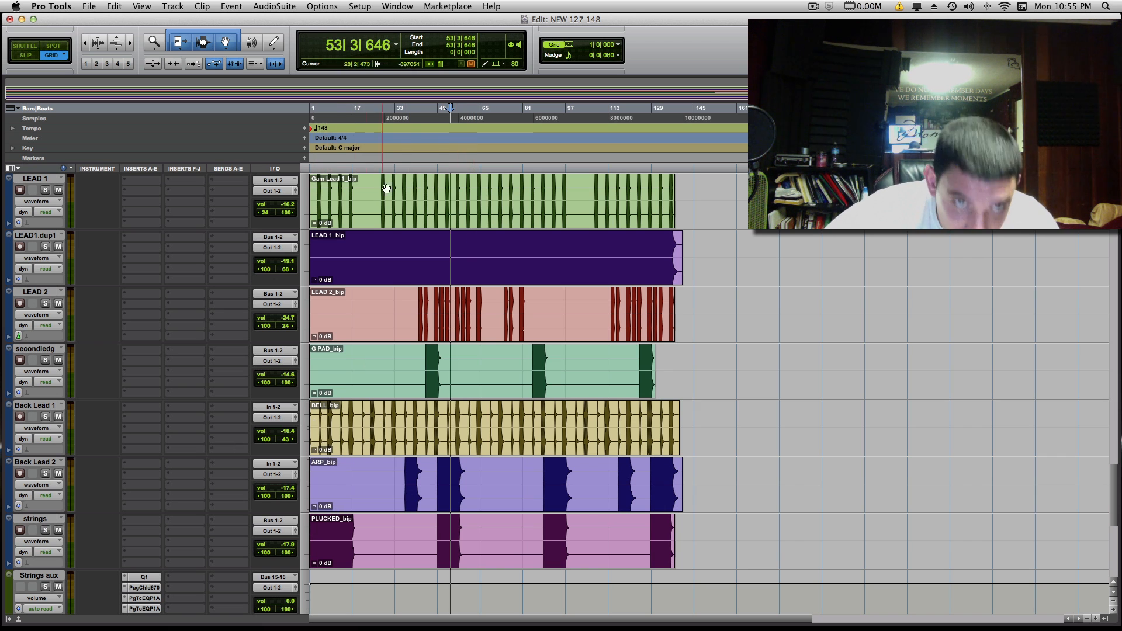
Select bars 1 to 19 and play them with the Back Lead 1 and strings tracks soloed.
{"action": "left_click_drag", "start_coordinate": [310, 118], "coordinate": [362, 118]}
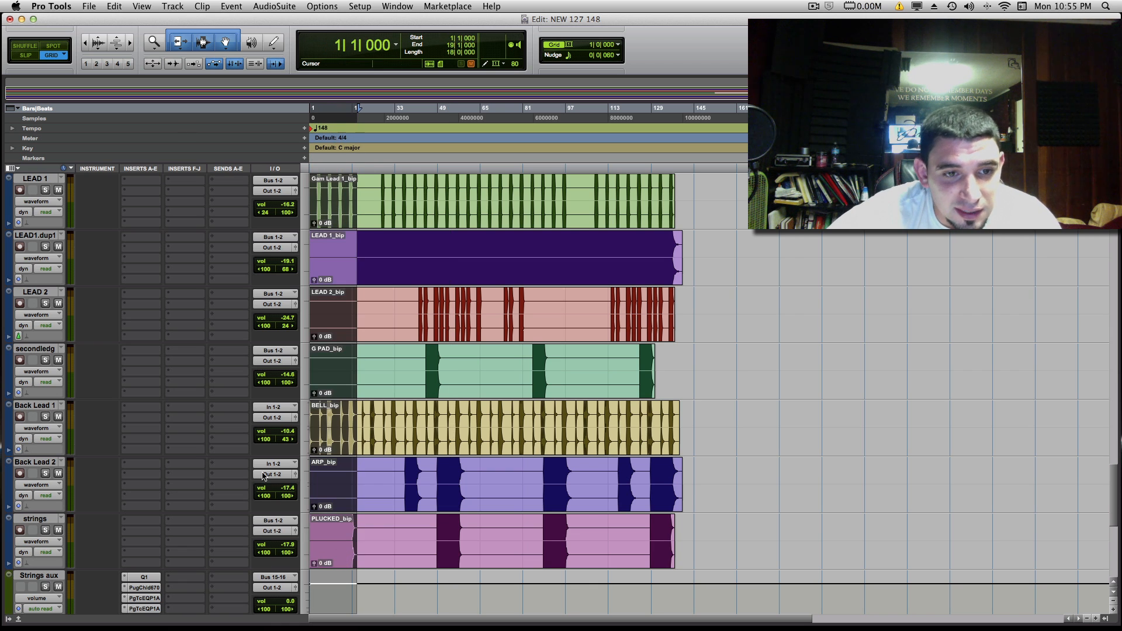
{"action": "left_click", "coordinate": [46, 417]}
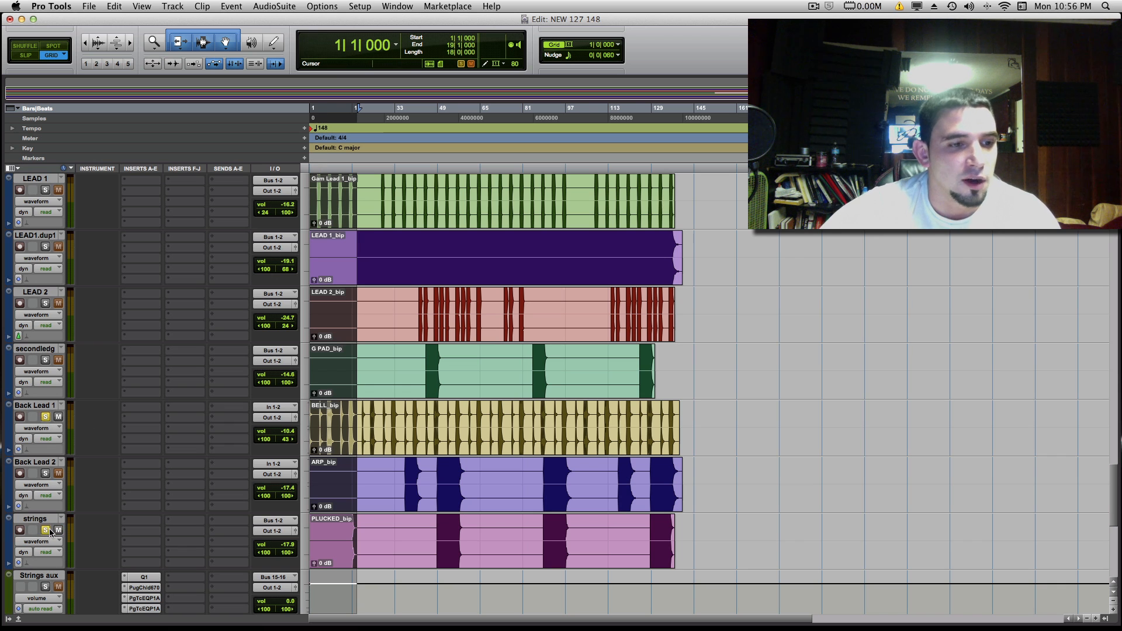
{"action": "key", "text": "space"}
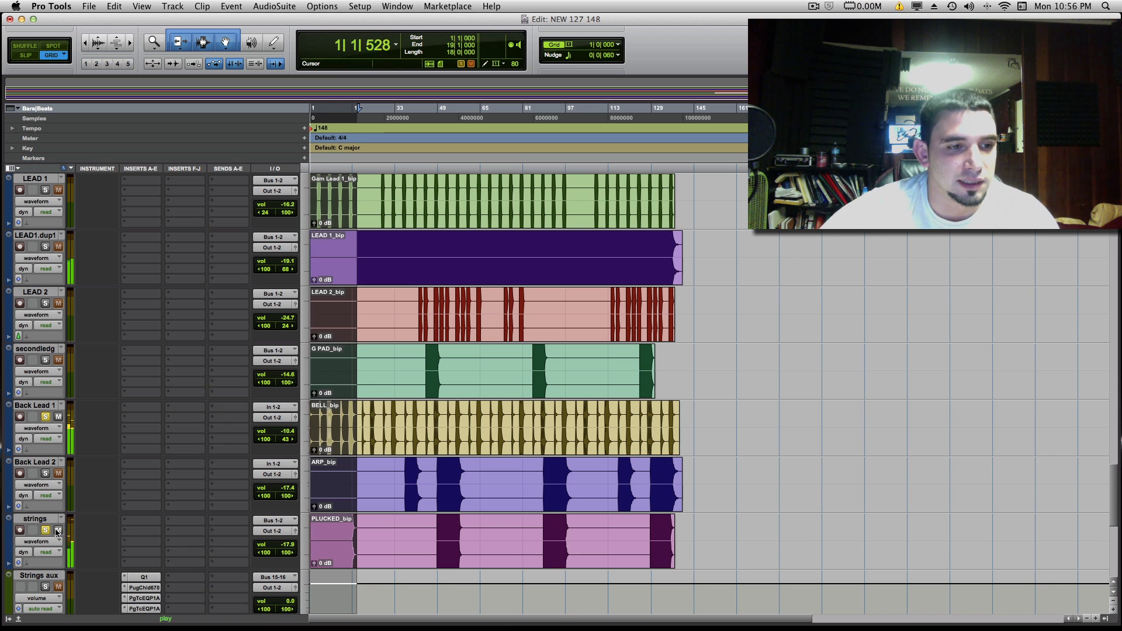
Set the left pan of strings to 30 and the right pan of Back Lead 1 to 32, ending playback and both solos.
{"action": "left_click", "coordinate": [264, 554]}
{"action": "left_click_drag", "start_coordinate": [271, 554], "coordinate": [278, 555]}
{"action": "left_click_drag", "start_coordinate": [289, 440], "coordinate": [285, 439]}
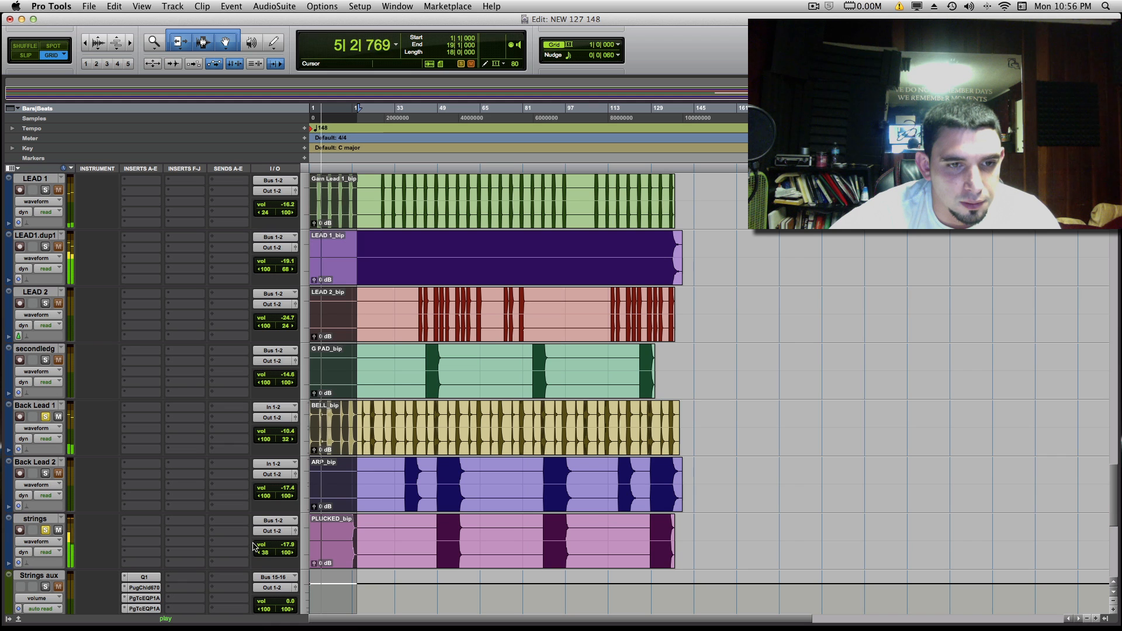
{"action": "left_click_drag", "start_coordinate": [262, 557], "coordinate": [263, 556]}
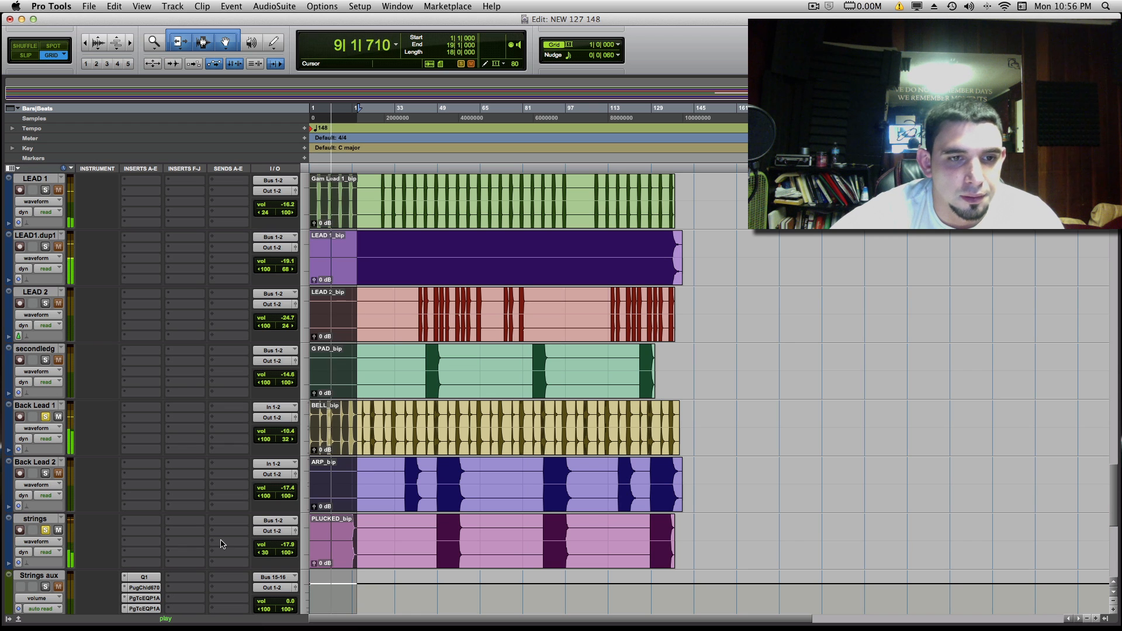
{"action": "left_click", "coordinate": [46, 417]}
{"action": "key", "text": "space"}
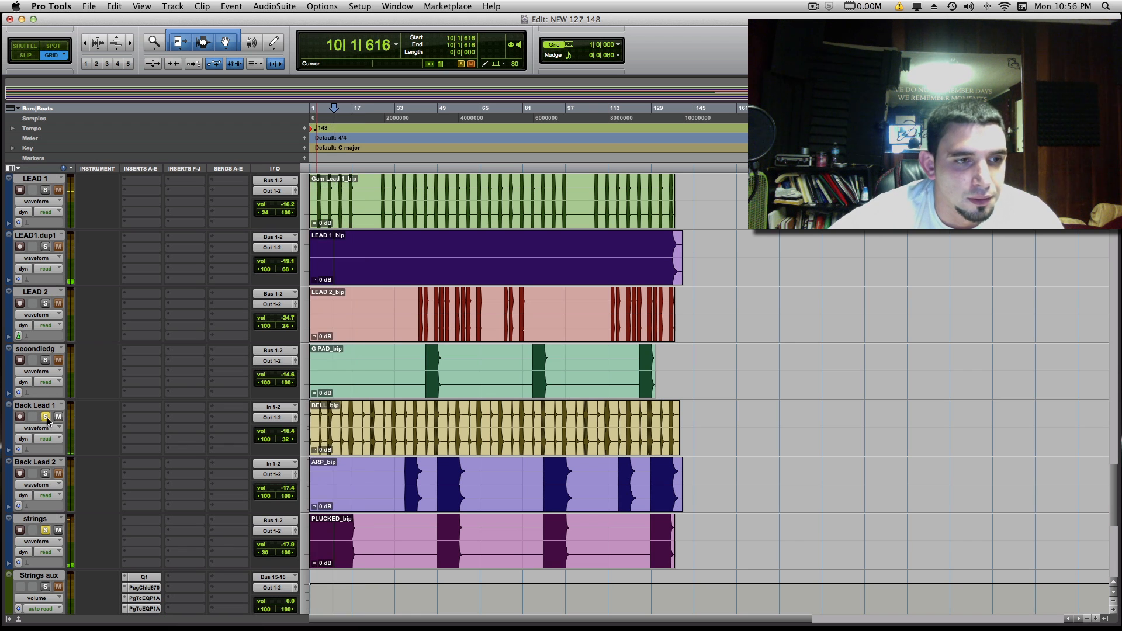
{"action": "left_click", "coordinate": [46, 530]}
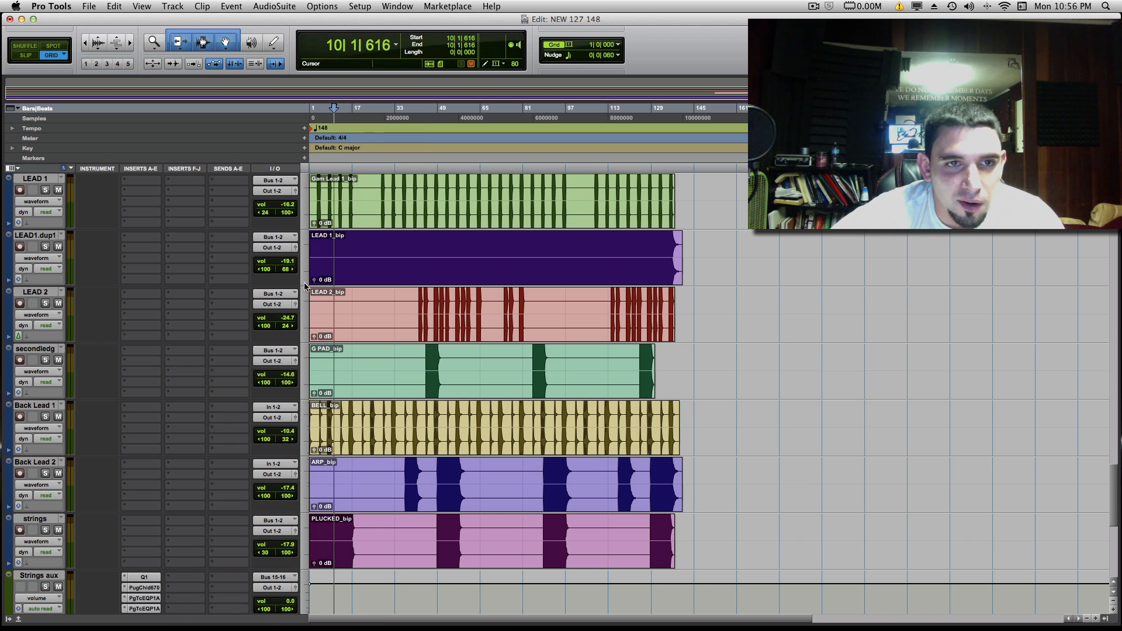
Set the left pan of LEAD 1 to 21 and the right pan of LEAD 2 to 16.
{"action": "left_click", "coordinate": [266, 213]}
{"action": "left_click_drag", "start_coordinate": [266, 213], "coordinate": [263, 212]}
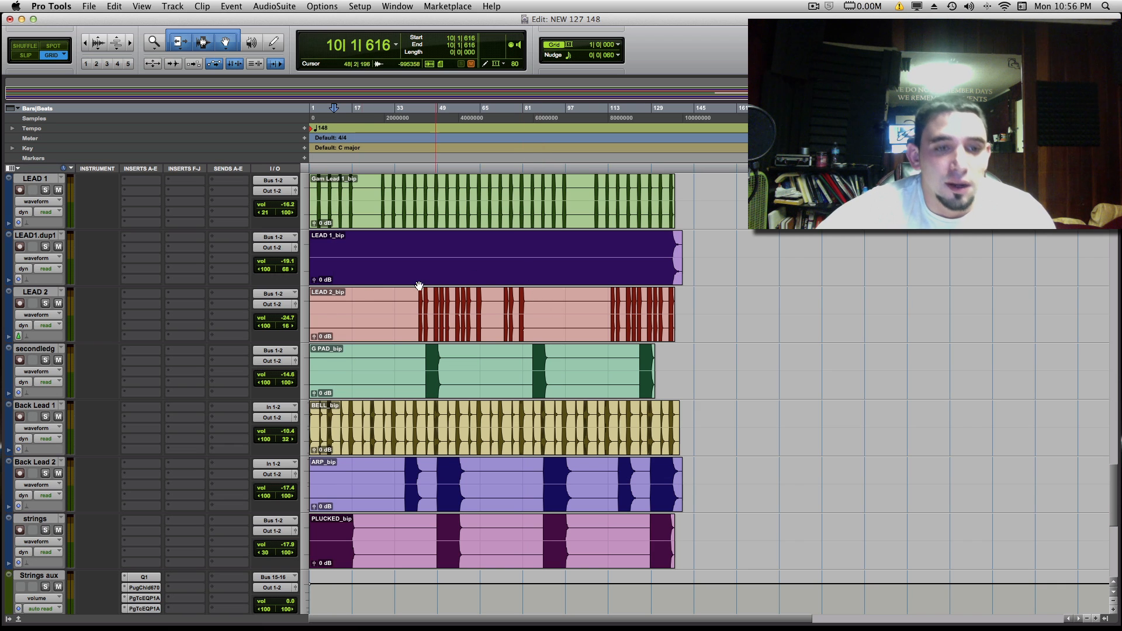
Place the cursor at bar 40 and look over the kick, snare and hi-hat tracks.
{"action": "left_click", "coordinate": [413, 114]}
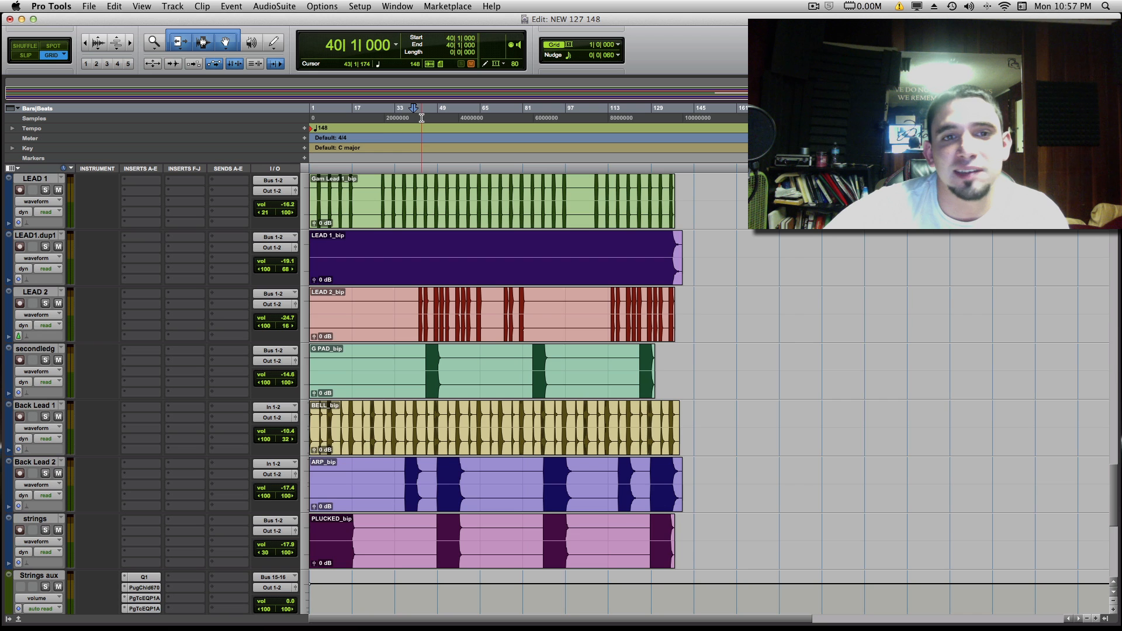
{"action": "scroll", "coordinate": [405, 257], "scroll_direction": "up", "scroll_amount": 10}
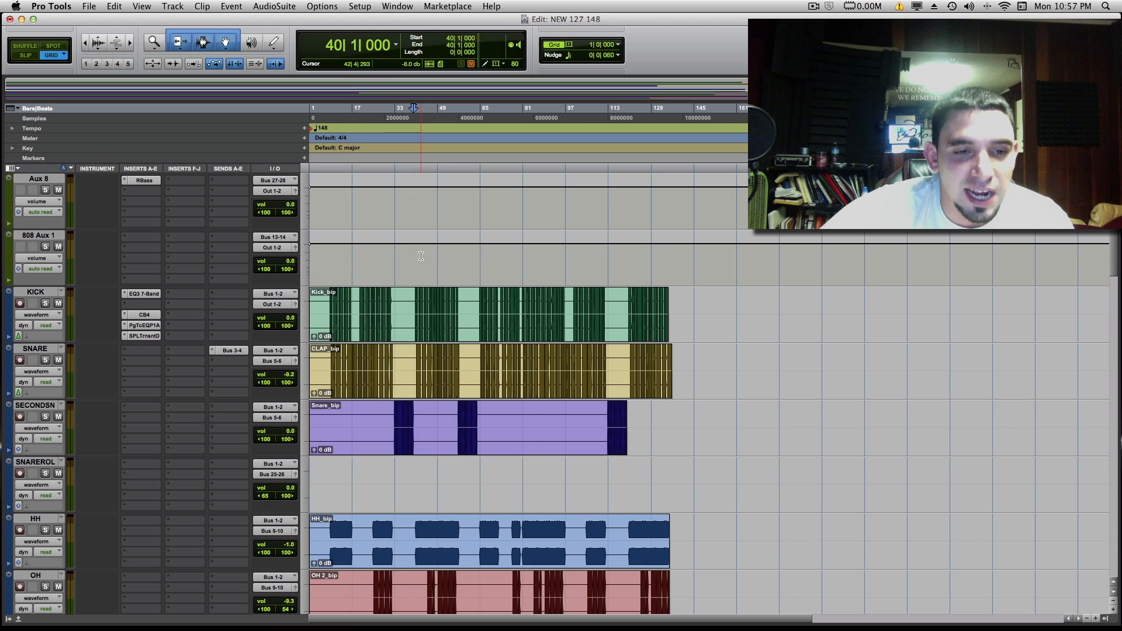
{"action": "scroll", "coordinate": [422, 252], "scroll_direction": "down", "scroll_amount": 1}
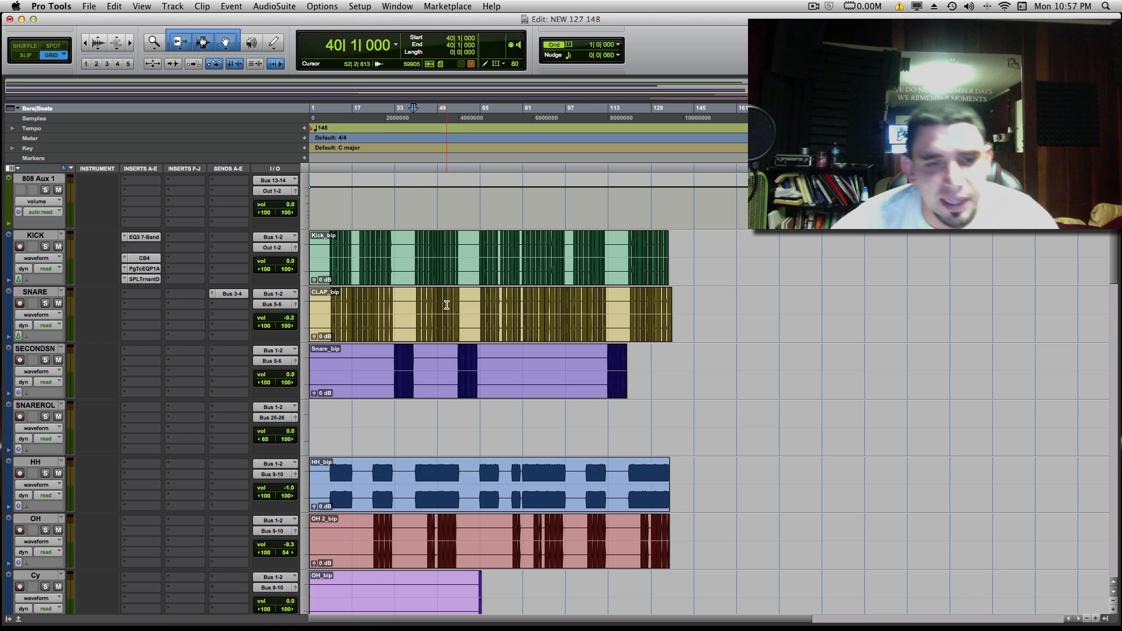
Play the session from bar 49 with LEAD 2 soloed, compare it with the solo cleared, and stop playback.
{"action": "scroll", "coordinate": [446, 305], "scroll_direction": "down", "scroll_amount": 5}
{"action": "scroll", "coordinate": [447, 304], "scroll_direction": "down", "scroll_amount": 15}
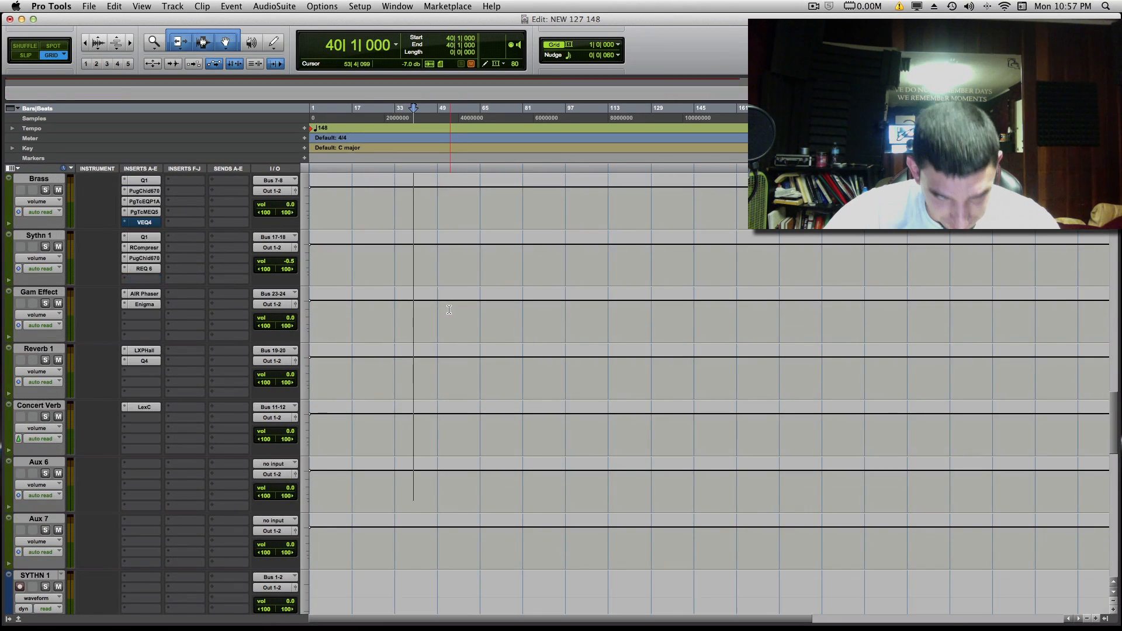
{"action": "scroll", "coordinate": [448, 309], "scroll_direction": "down", "scroll_amount": 3}
{"action": "left_click", "coordinate": [45, 360]}
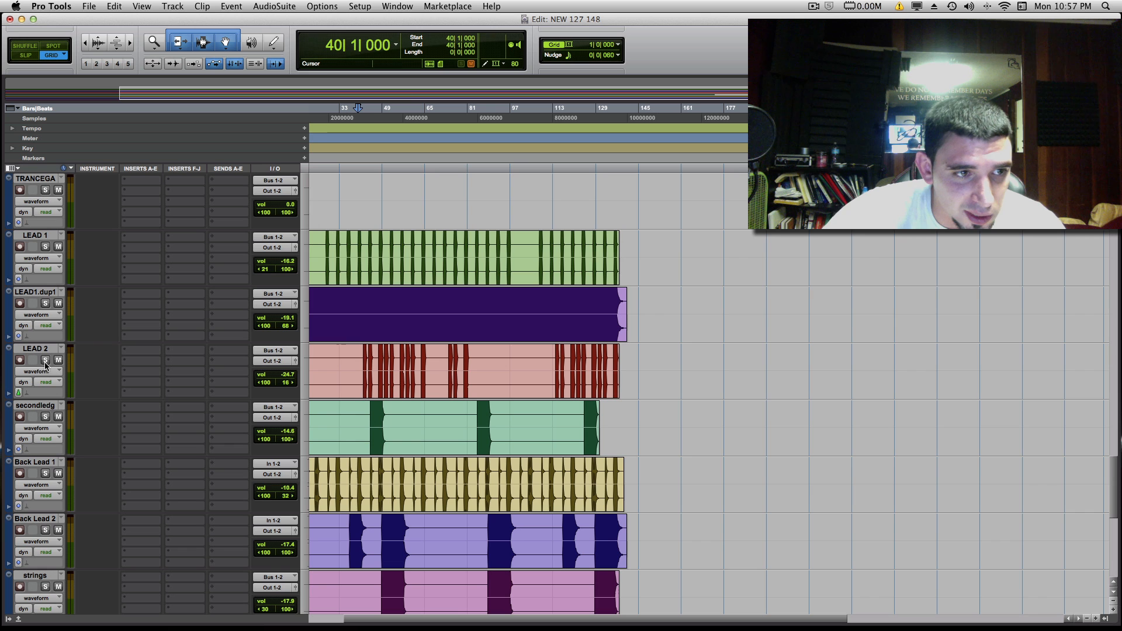
{"action": "left_click", "coordinate": [380, 120]}
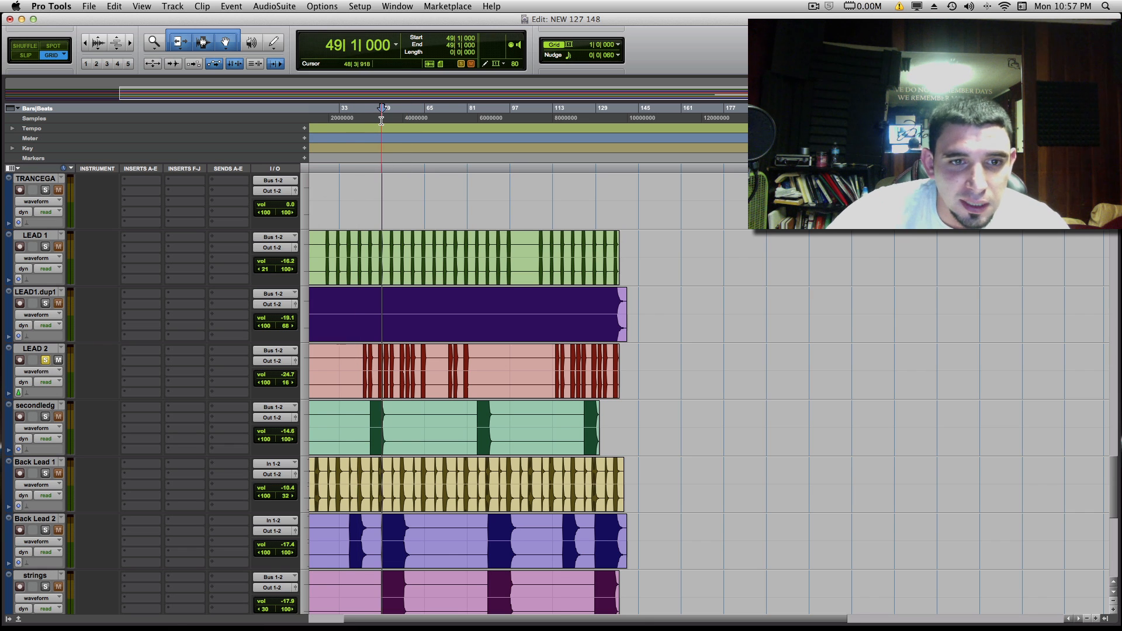
{"action": "key", "text": "space"}
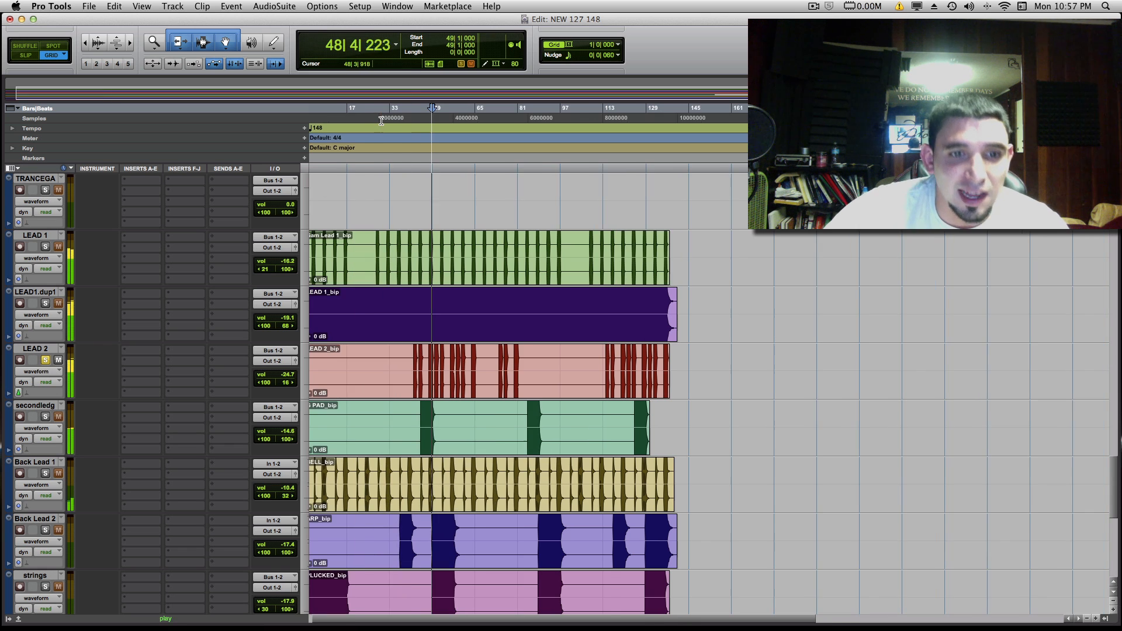
{"action": "left_click", "coordinate": [46, 360]}
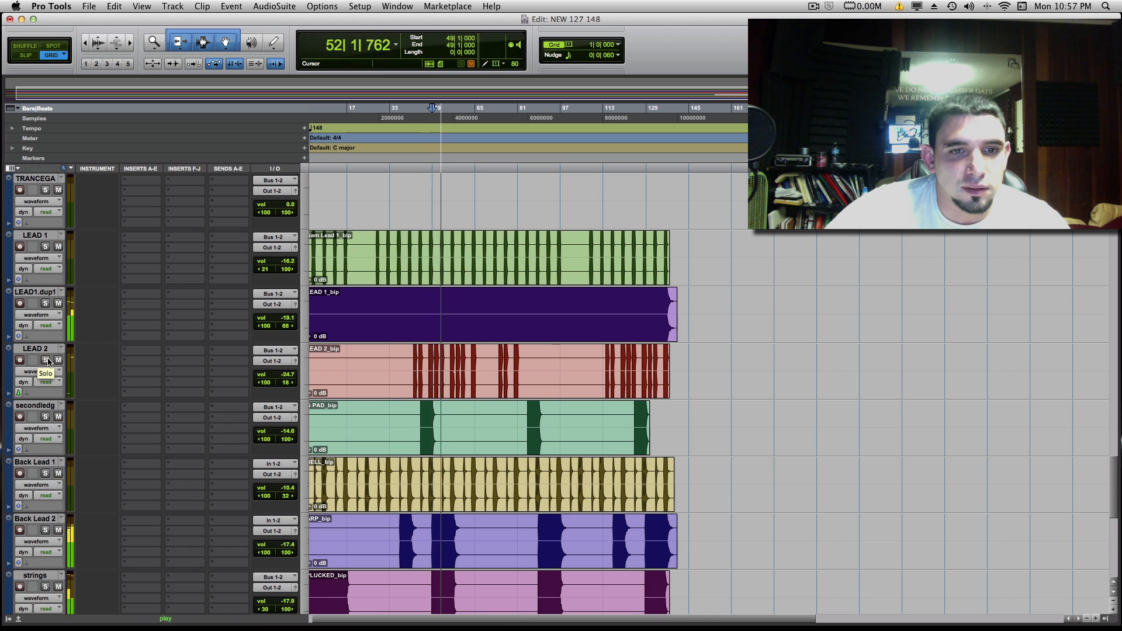
{"action": "key", "text": "space"}
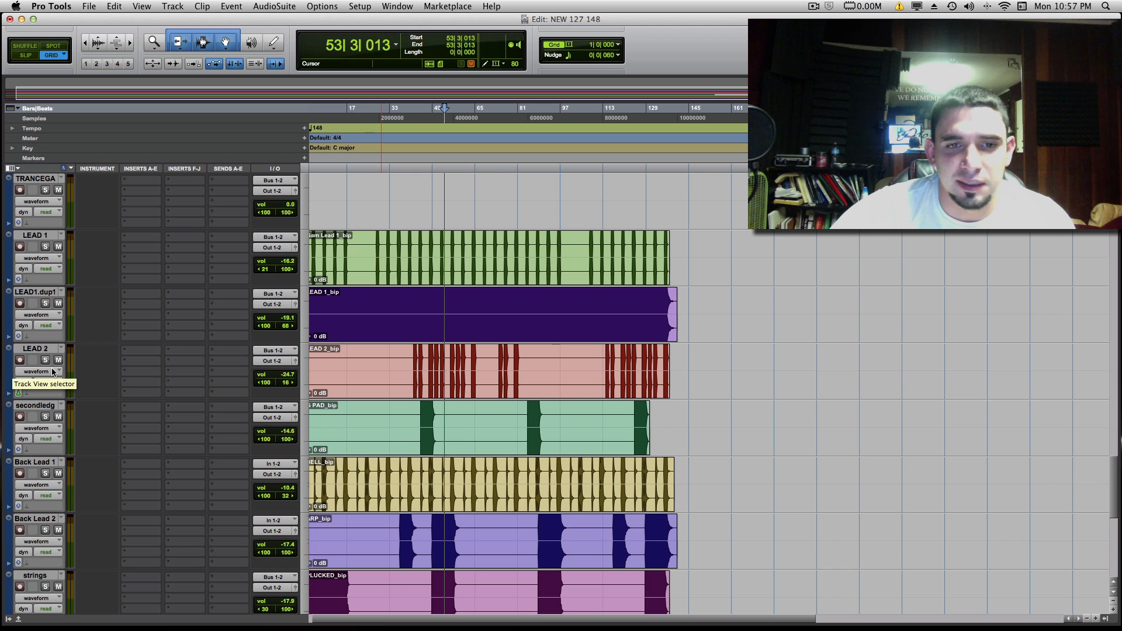
Place the cursor at bar 47 and look over the Back Lead, strings and brass tracks.
{"action": "left_click", "coordinate": [425, 117]}
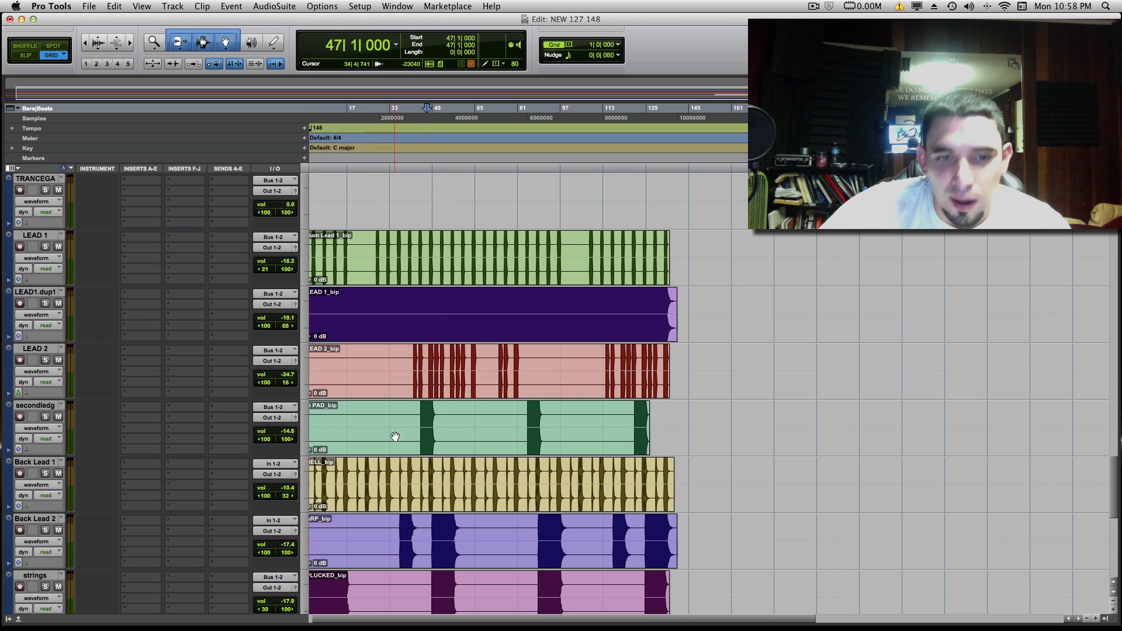
{"action": "scroll", "coordinate": [395, 436], "scroll_direction": "down", "scroll_amount": 5}
{"action": "scroll", "coordinate": [395, 436], "scroll_direction": "up", "scroll_amount": 1}
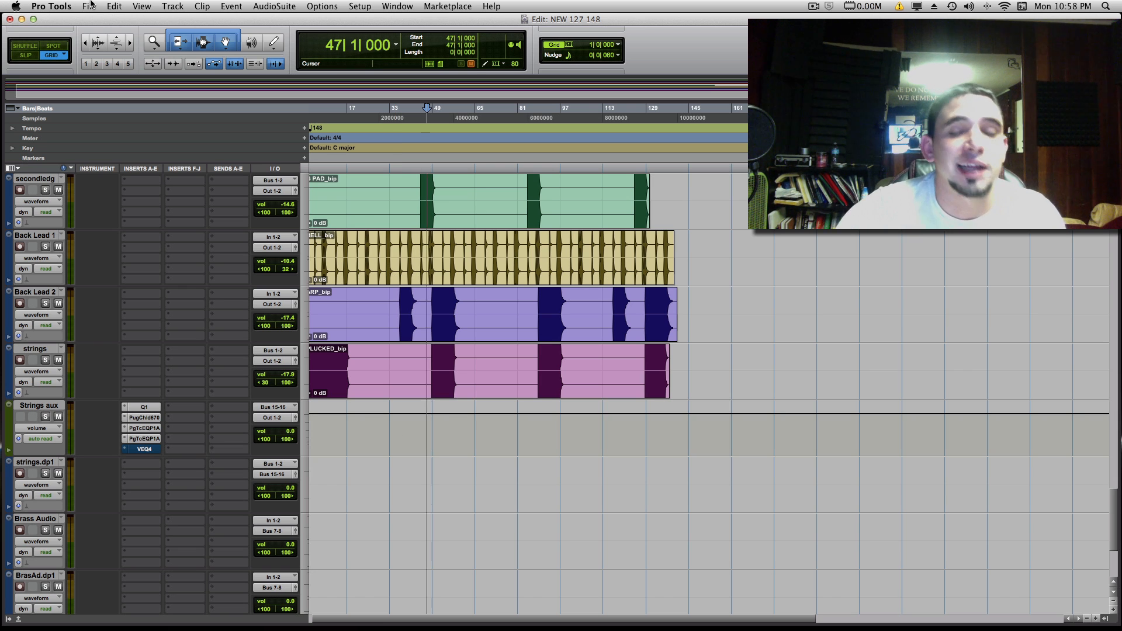
Move the Edit window down, switch to the Finder window behind it and open the MIX (BIG) drive.
{"action": "left_click_drag", "start_coordinate": [111, 19], "coordinate": [104, 75]}
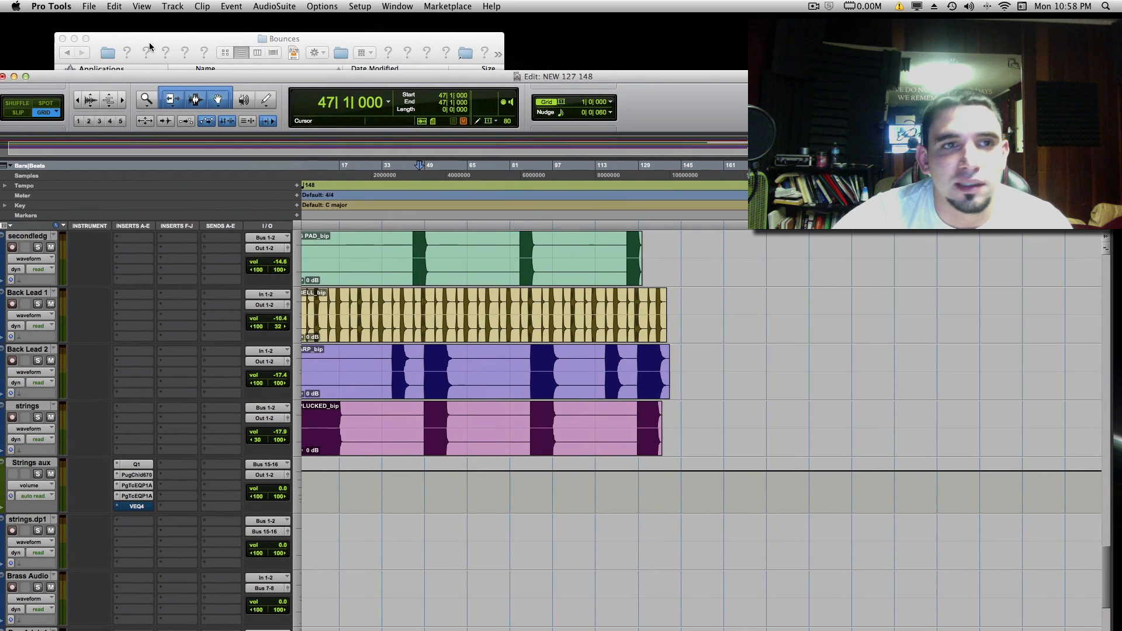
{"action": "left_click", "coordinate": [161, 36]}
{"action": "left_click", "coordinate": [97, 199]}
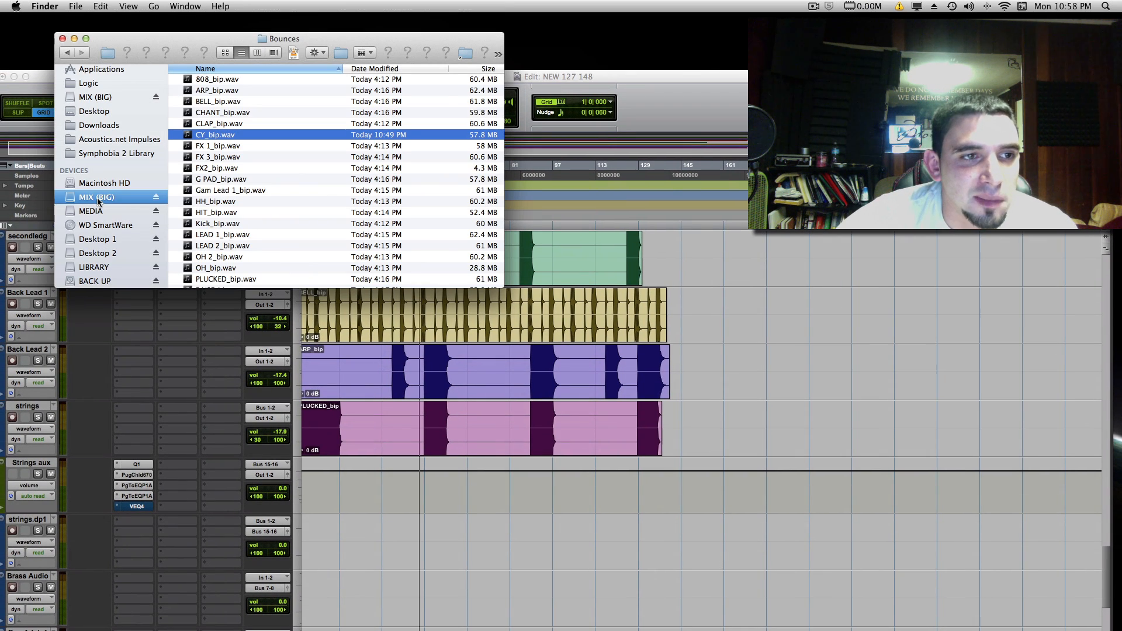
Open the session Big Bussiness 95.2.ptf from Master Beats, Cat 9, Big Bussiness on the MIX (BIG) drive and close the Finder window.
{"action": "double_click", "coordinate": [220, 212]}
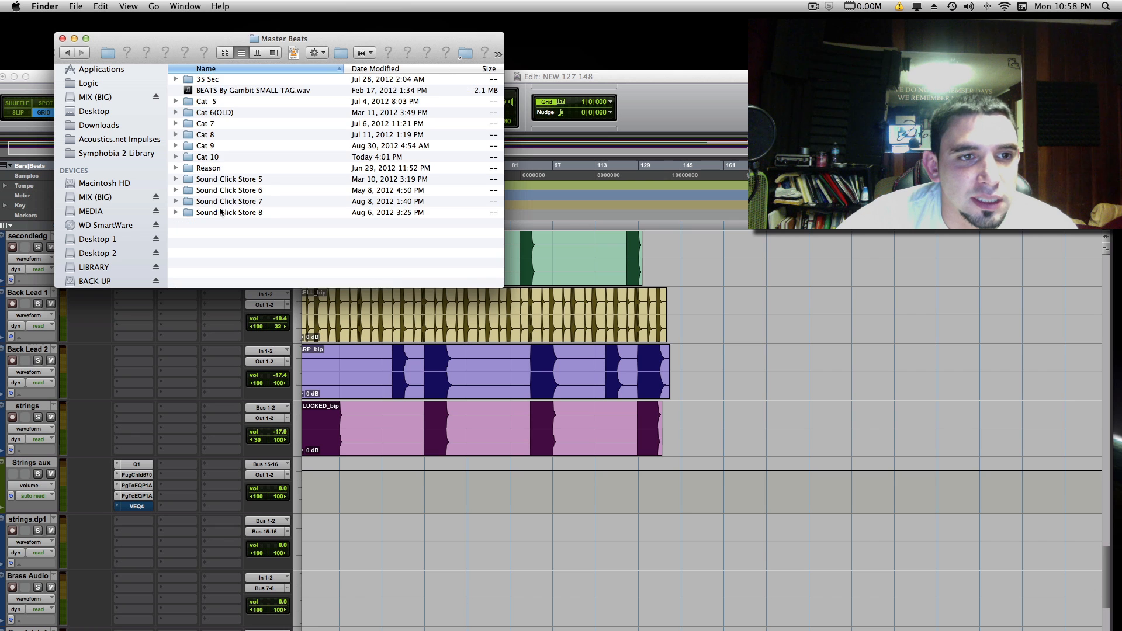
{"action": "double_click", "coordinate": [205, 145]}
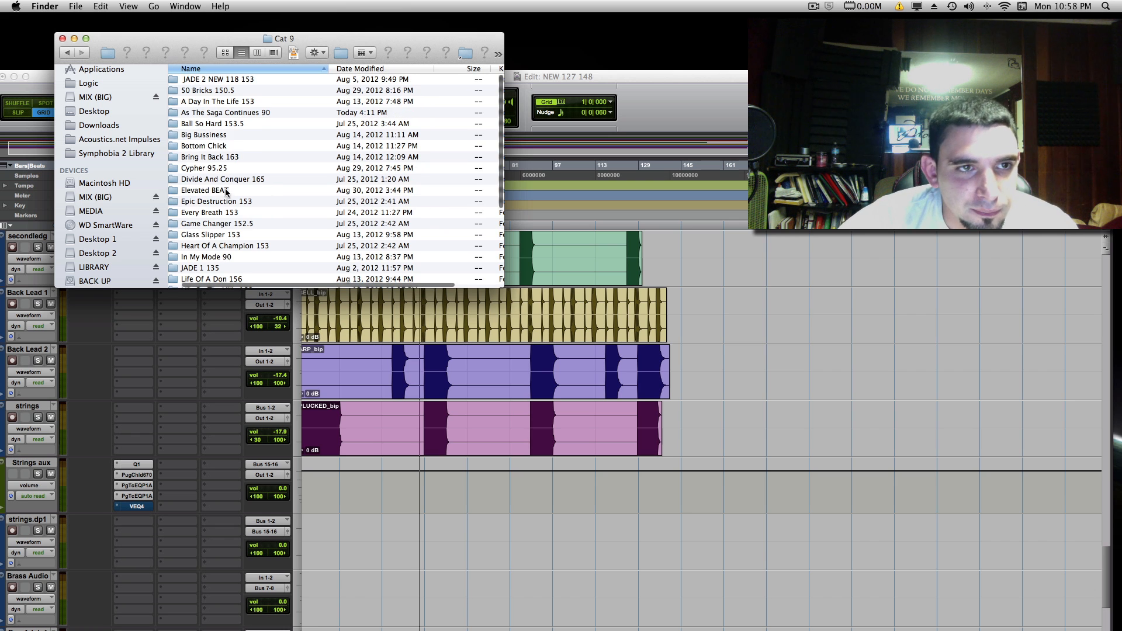
{"action": "double_click", "coordinate": [209, 135]}
{"action": "double_click", "coordinate": [215, 92]}
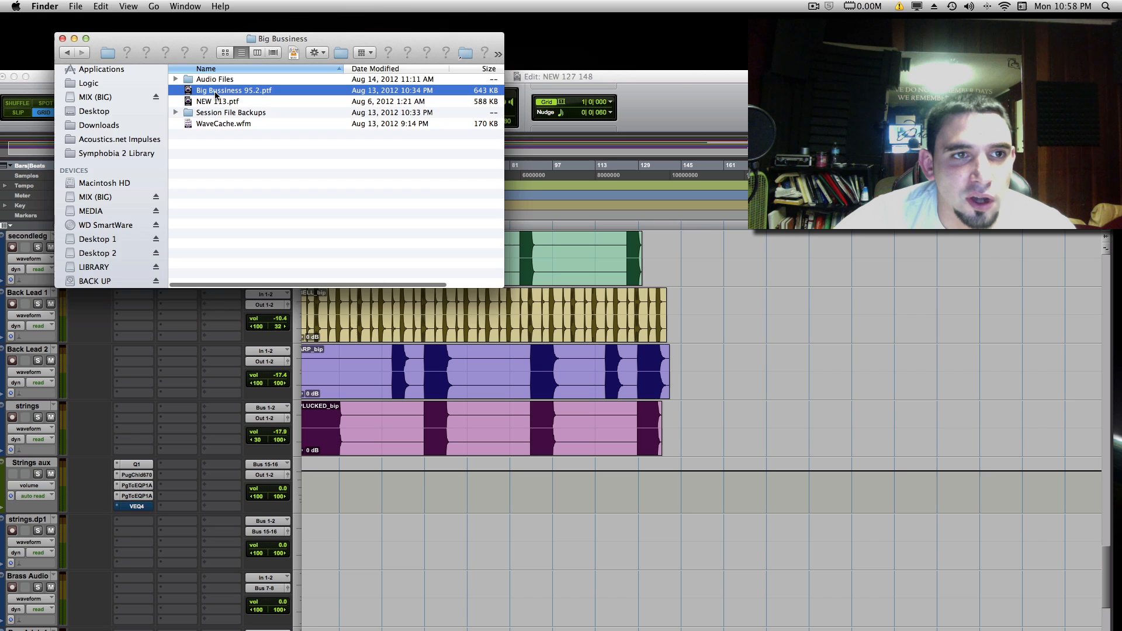
{"action": "left_click", "coordinate": [649, 259]}
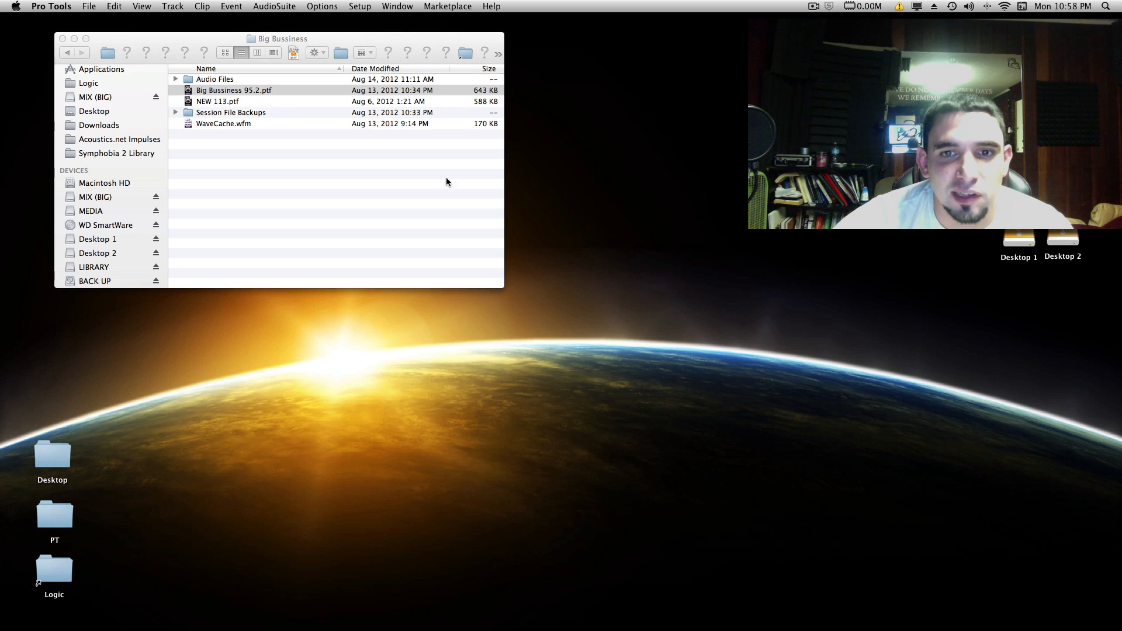
{"action": "left_click", "coordinate": [64, 39]}
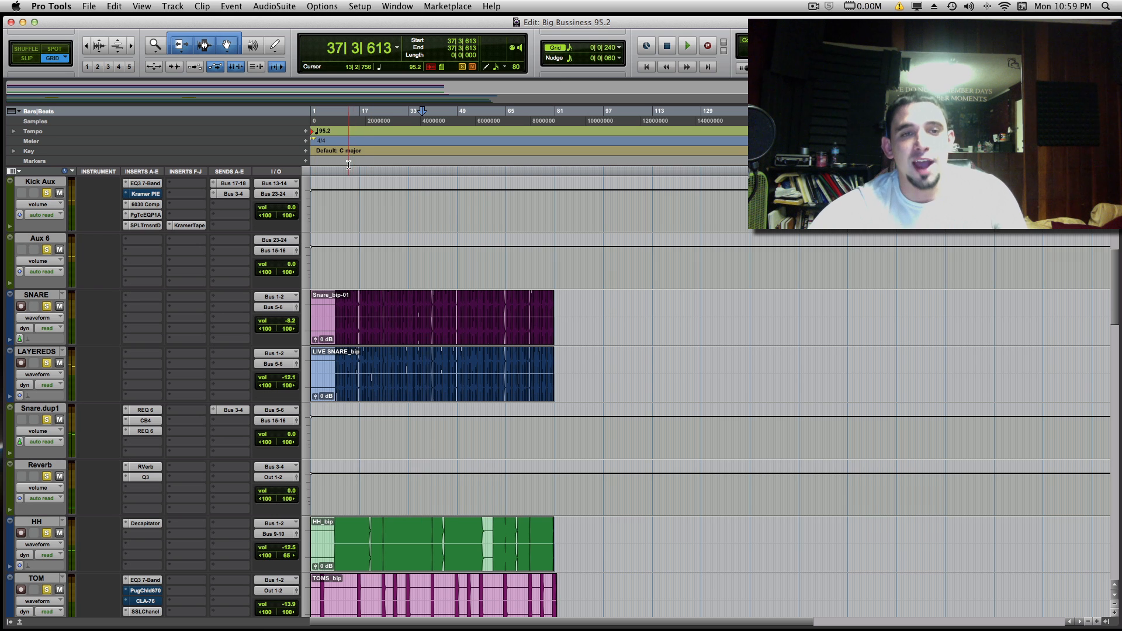
Place the cursor at bar 23 and clear the solo from the LayeredKick and Aux 5 tracks.
{"action": "left_click", "coordinate": [378, 121]}
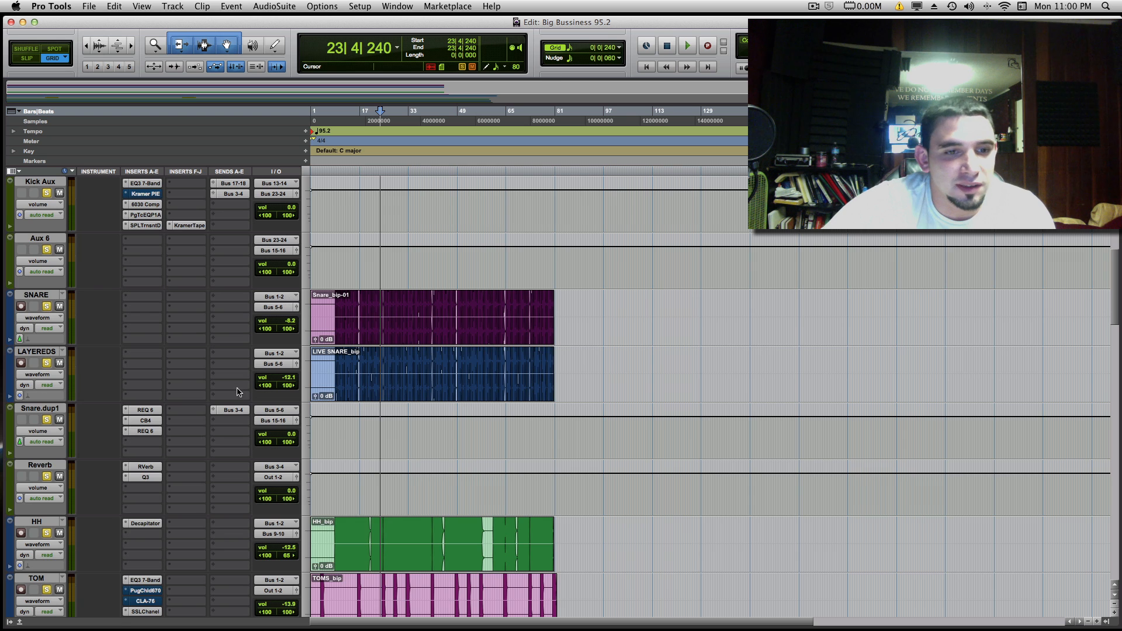
{"action": "scroll", "coordinate": [218, 321], "scroll_direction": "up", "scroll_amount": 3}
{"action": "left_click", "coordinate": [51, 197]}
{"action": "left_click", "coordinate": [47, 249]}
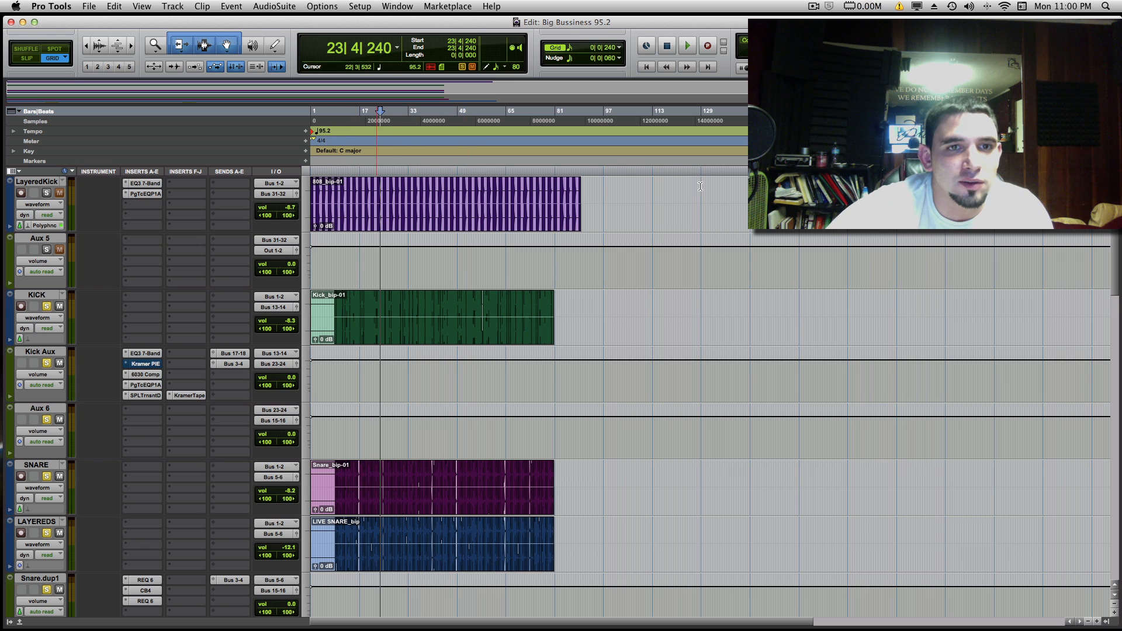
Play the soloed drum tracks, set the crash track's left-channel pan to 29 during playback, and stop.
{"action": "key", "text": "space"}
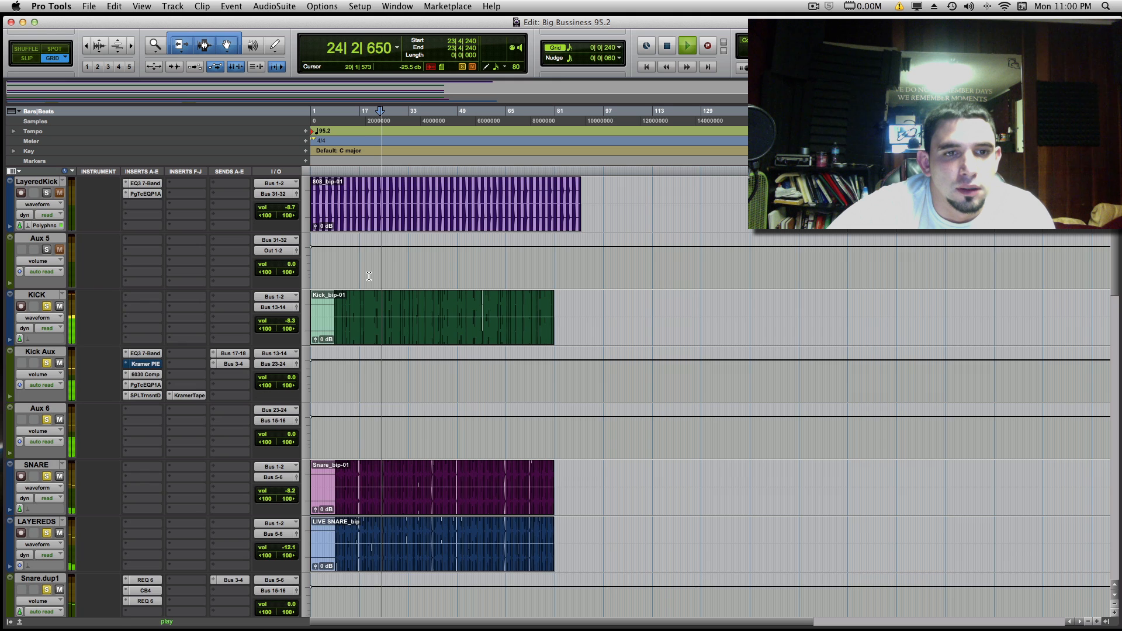
{"action": "scroll", "coordinate": [368, 276], "scroll_direction": "down", "scroll_amount": 5}
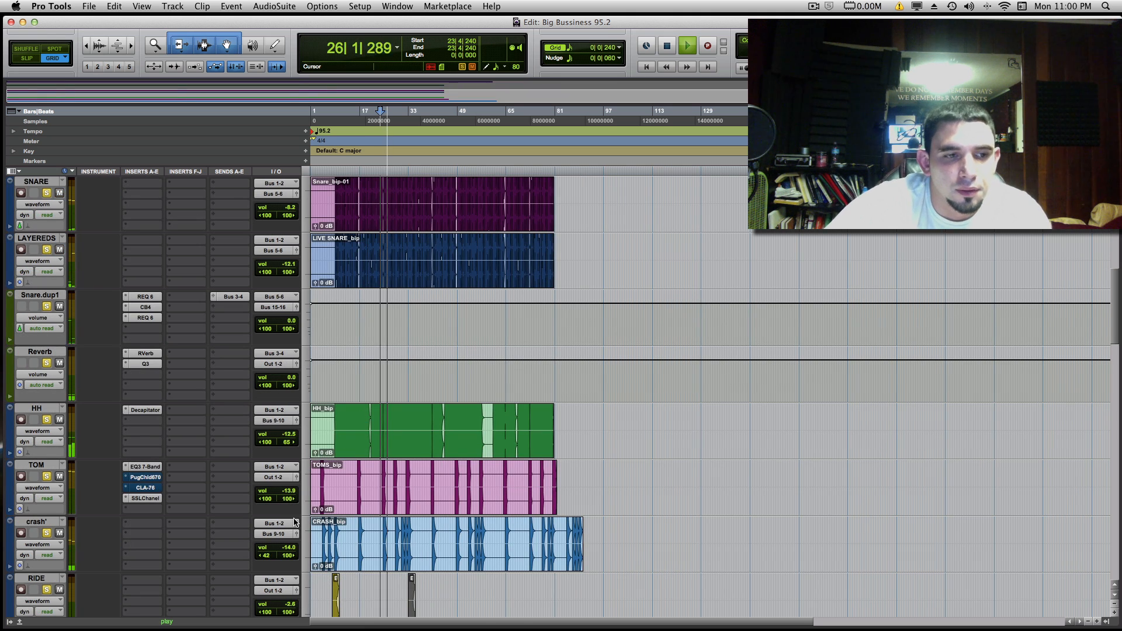
{"action": "scroll", "coordinate": [295, 522], "scroll_direction": "down", "scroll_amount": 1}
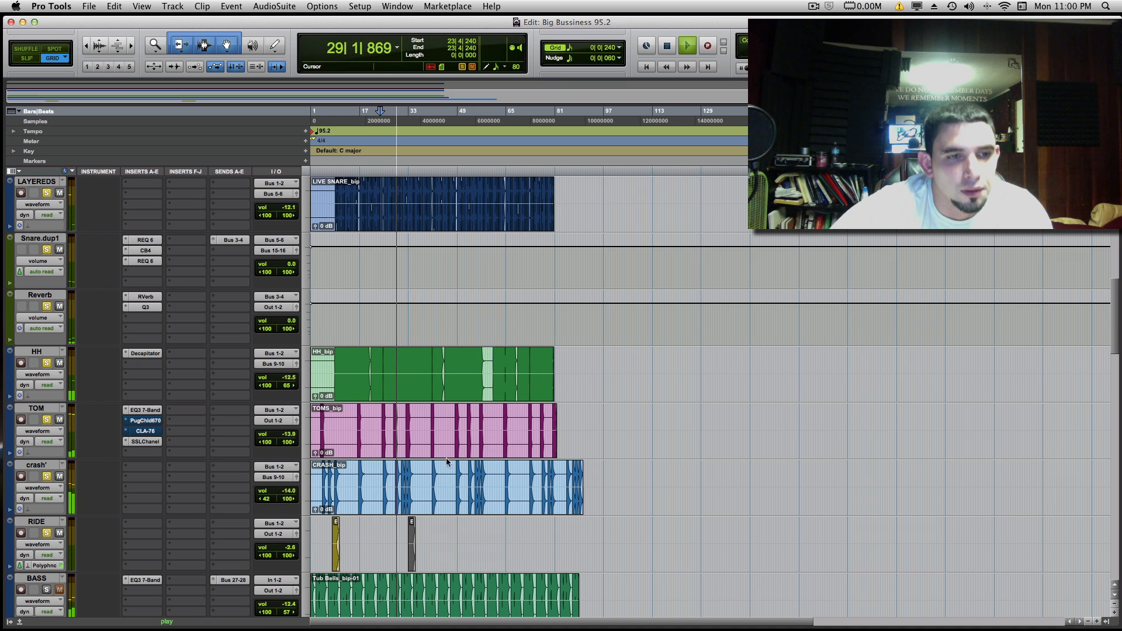
{"action": "left_click_drag", "start_coordinate": [276, 501], "coordinate": [277, 505]}
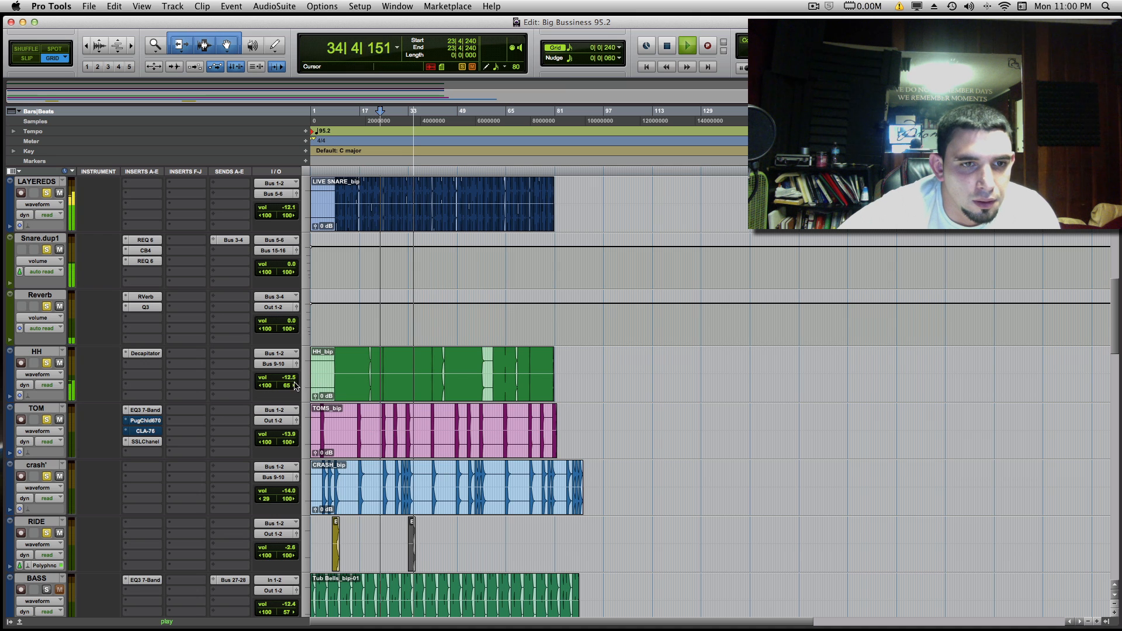
{"action": "key", "text": "space"}
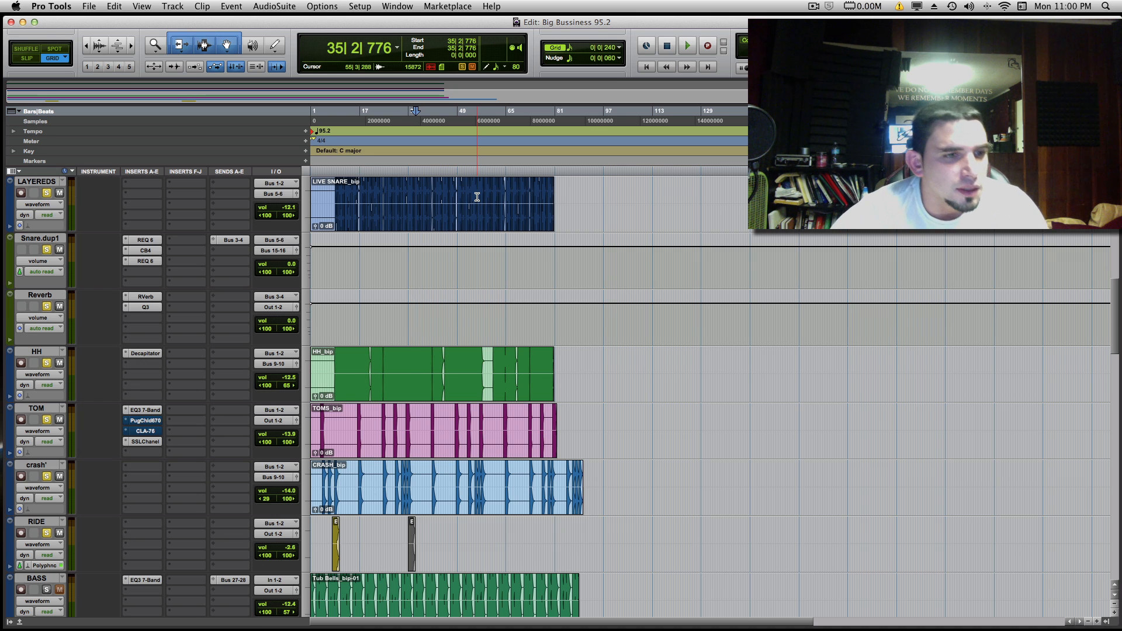
Clear the solo from the RIDE, crash, TOM, HH, Reverb, Snare.dup1 and LAYEREDS tracks.
{"action": "left_click", "coordinate": [48, 533]}
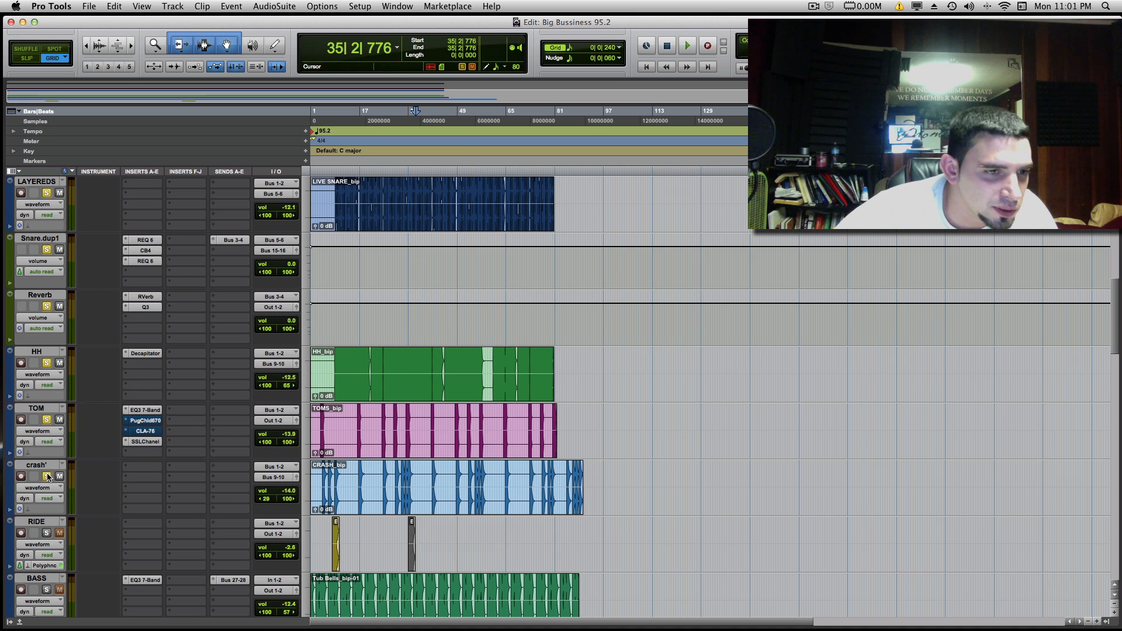
{"action": "left_click", "coordinate": [48, 419]}
{"action": "left_click", "coordinate": [47, 363]}
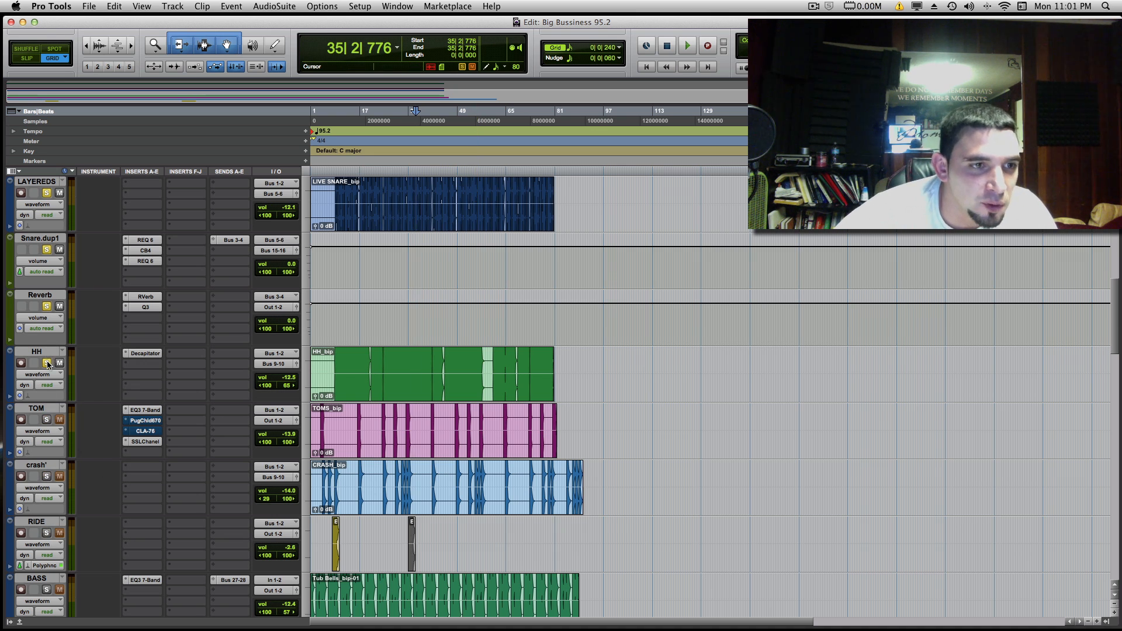
{"action": "left_click", "coordinate": [47, 307]}
{"action": "left_click", "coordinate": [47, 249]}
{"action": "left_click", "coordinate": [46, 194]}
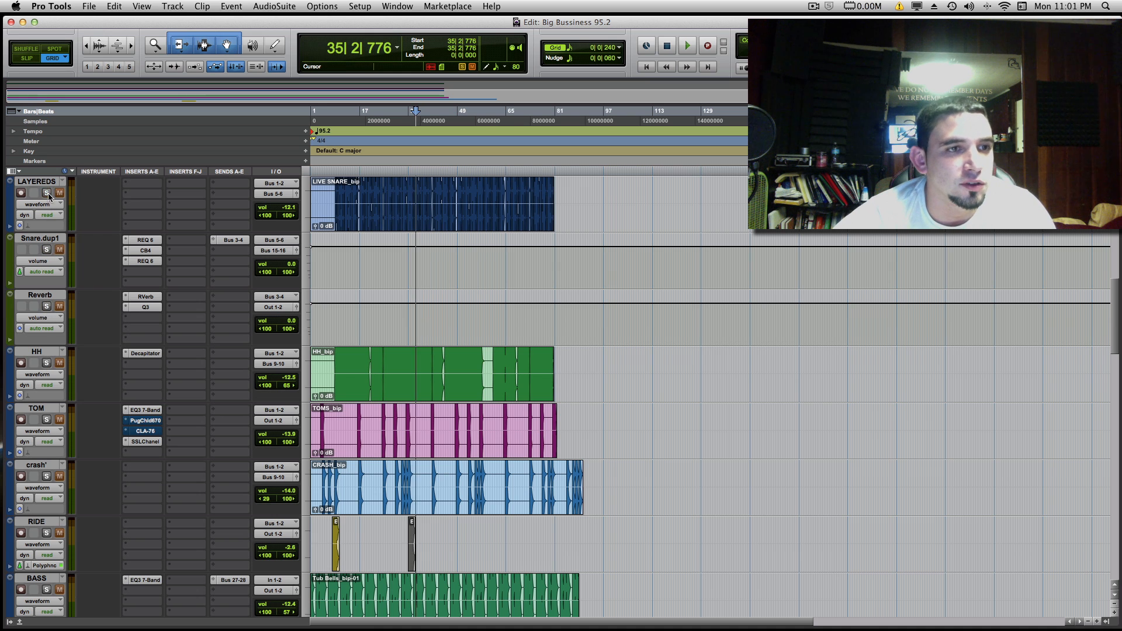
Clear the remaining drum solos from the SNARE, Aux 6, Kick Aux and KICK tracks.
{"action": "scroll", "coordinate": [51, 239], "scroll_direction": "up", "scroll_amount": 3}
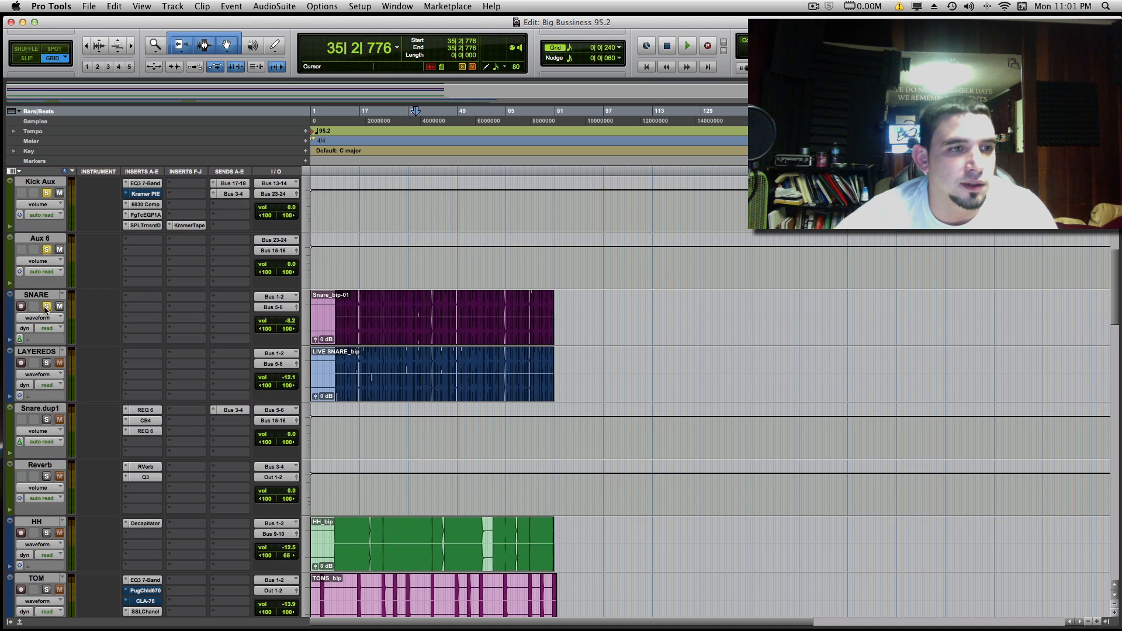
{"action": "left_click", "coordinate": [47, 192]}
{"action": "scroll", "coordinate": [49, 245], "scroll_direction": "up", "scroll_amount": 2}
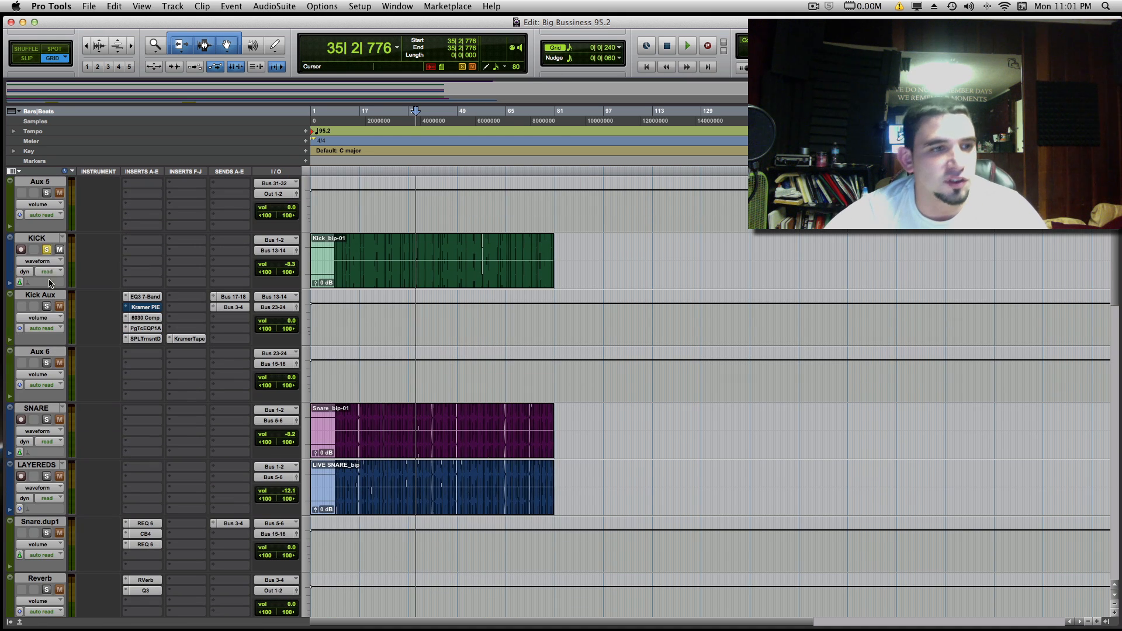
{"action": "scroll", "coordinate": [80, 308], "scroll_direction": "up", "scroll_amount": 3}
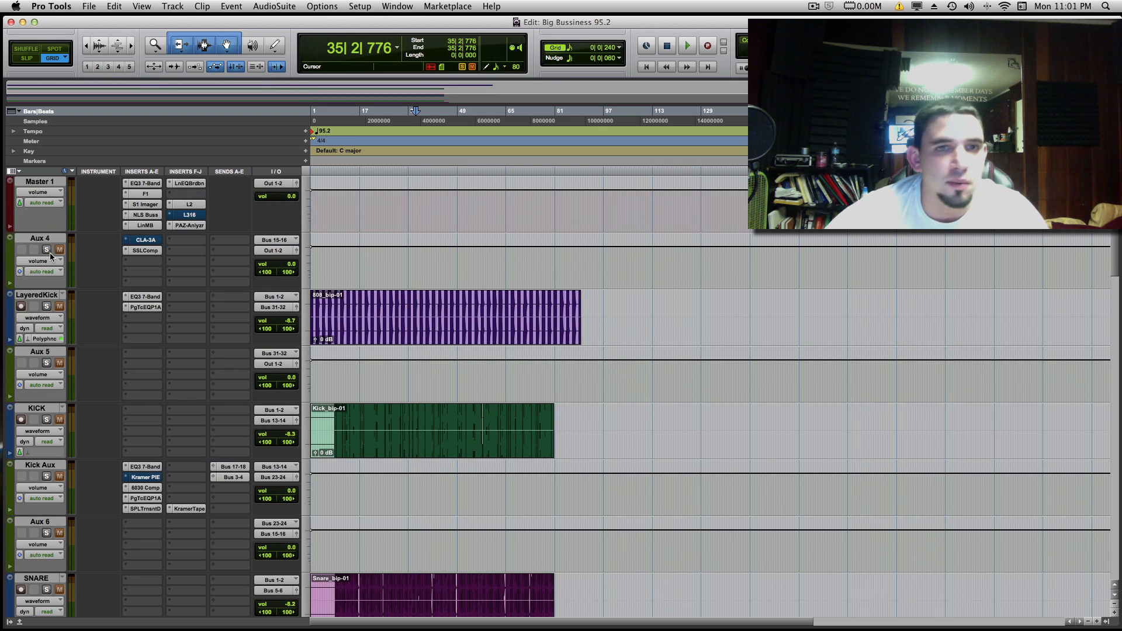